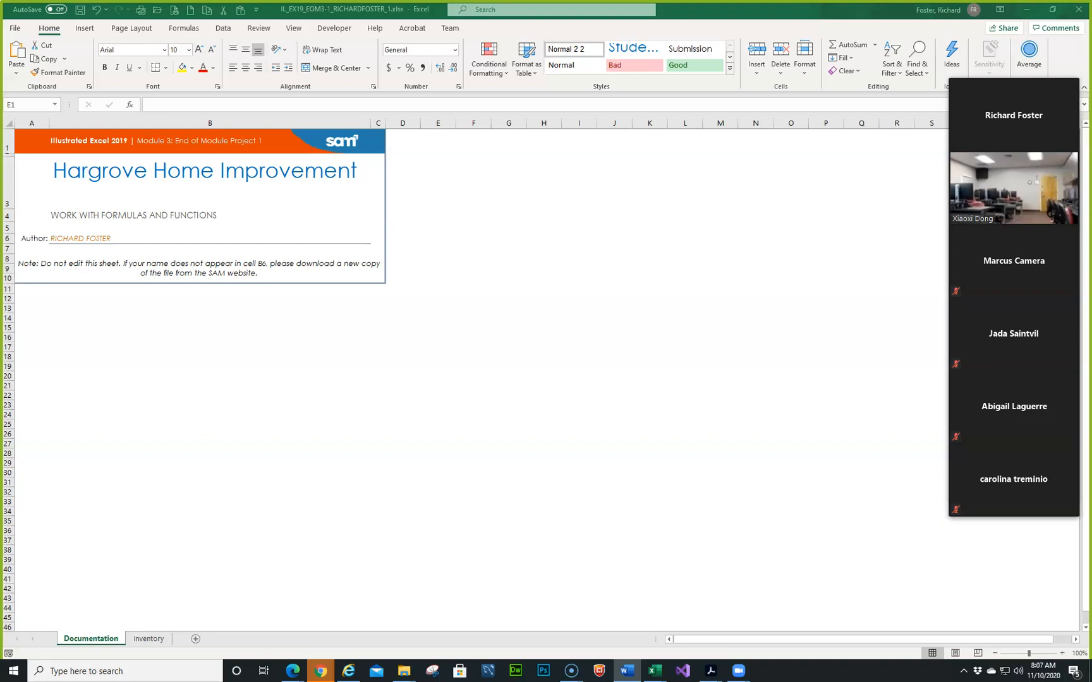
Save a copy of the workbook in the Module-03 folder, changing the number at the end of its file name to 2
left_click(727, 11)
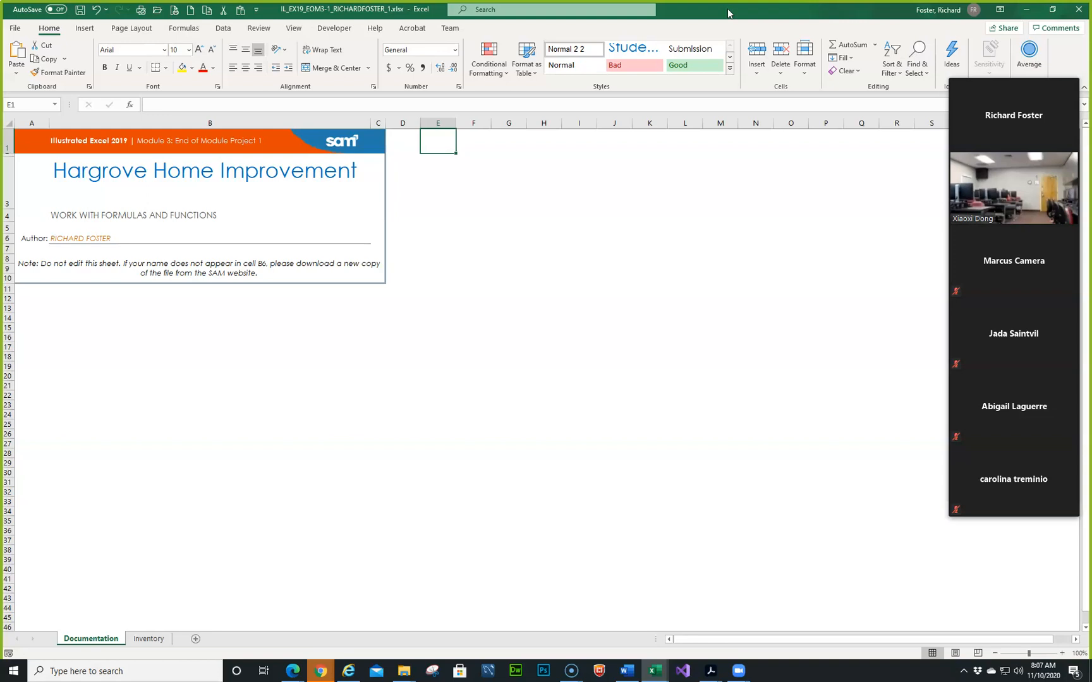
key("F12")
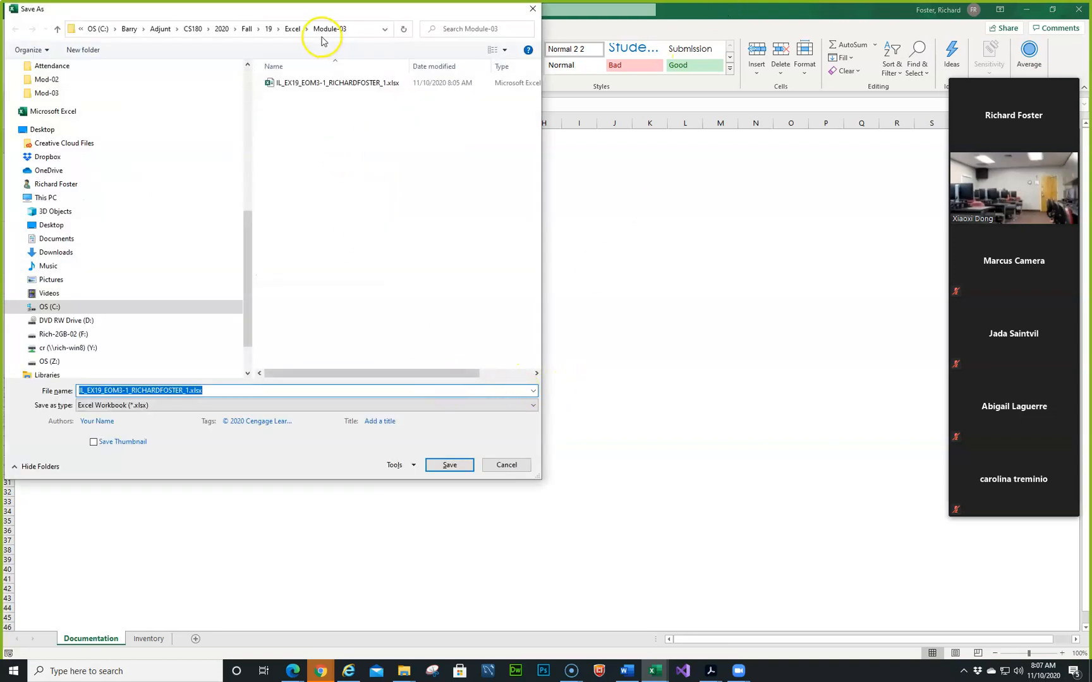
left_click(226, 392)
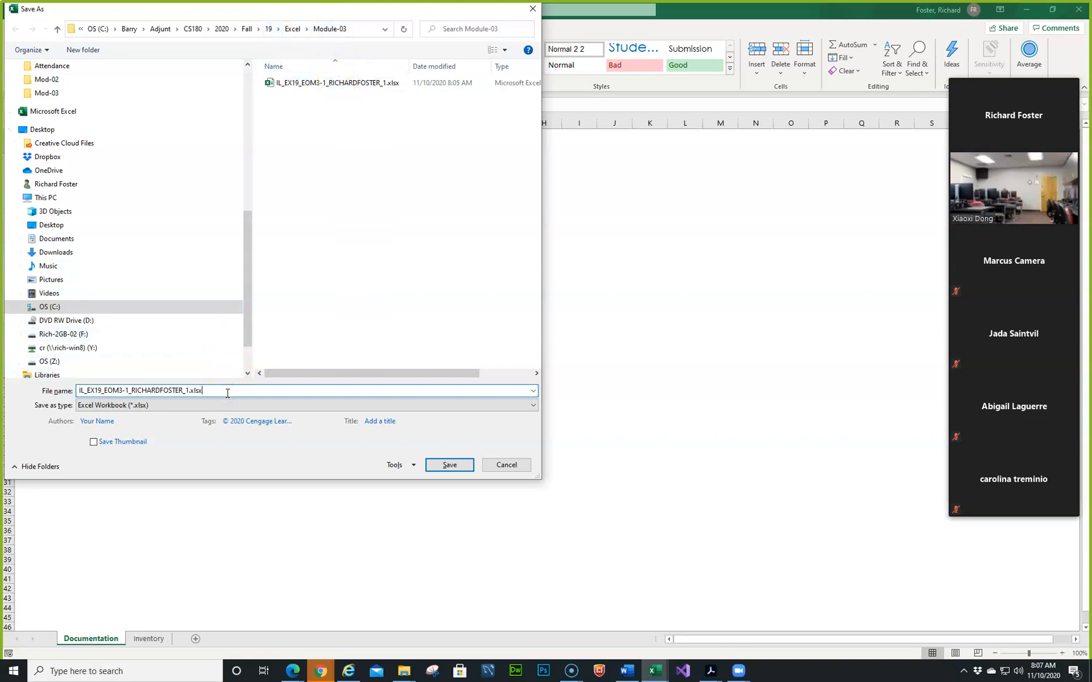
key("Left")
key("Left")
key("Left")
key("Left")
key("Left")
key("BackSpace")
type("2")
key("Return")
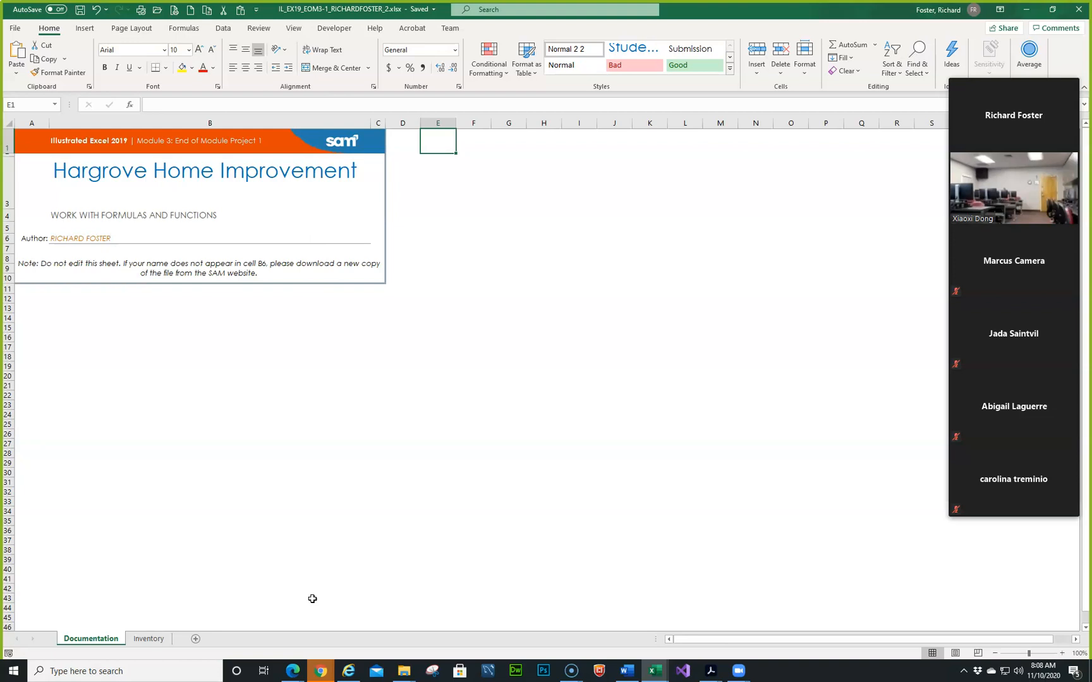
On the Inventory worksheet, insert a DATE function in cell B3 with year 2021, month 5 and day 5
left_click_drag(422, 575, 310, 661)
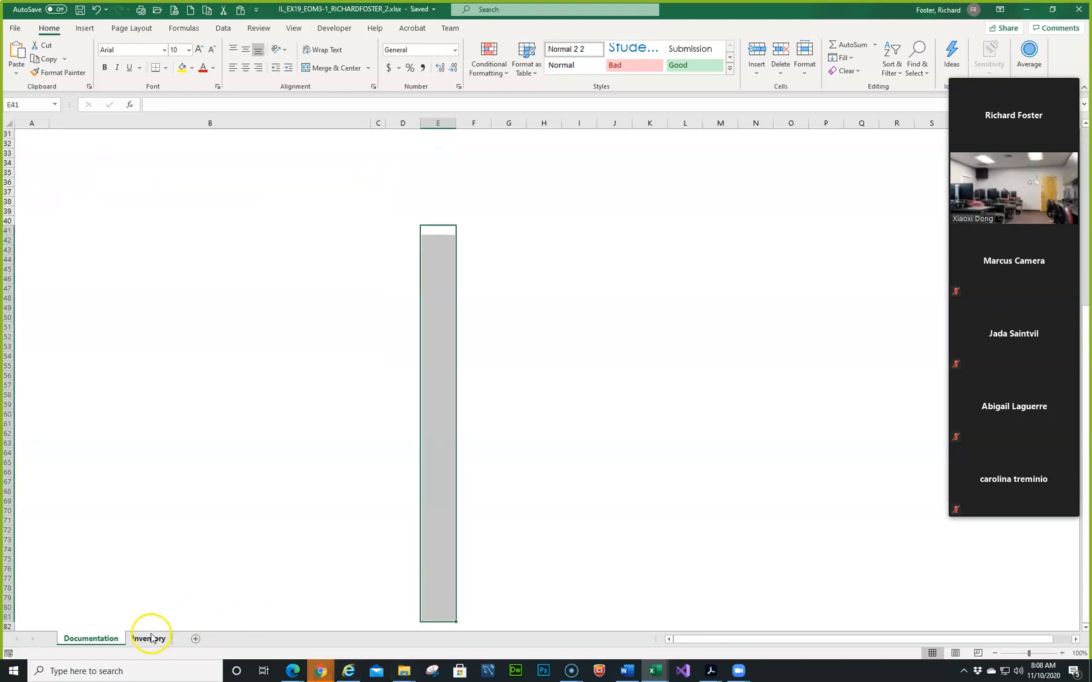
left_click(150, 640)
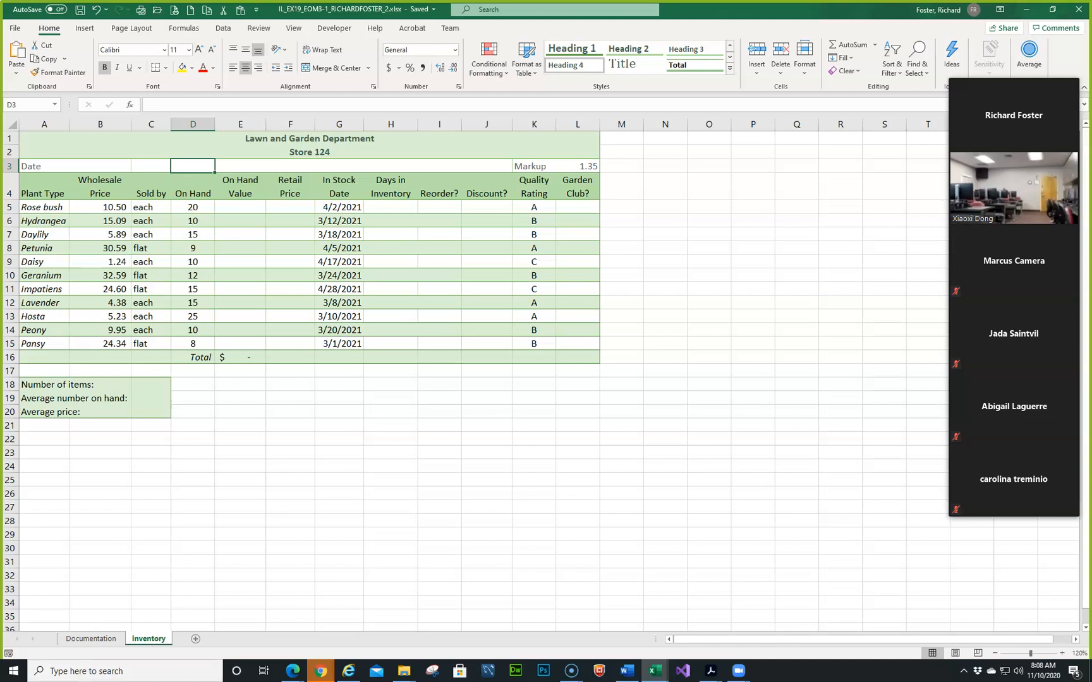
left_click(108, 168)
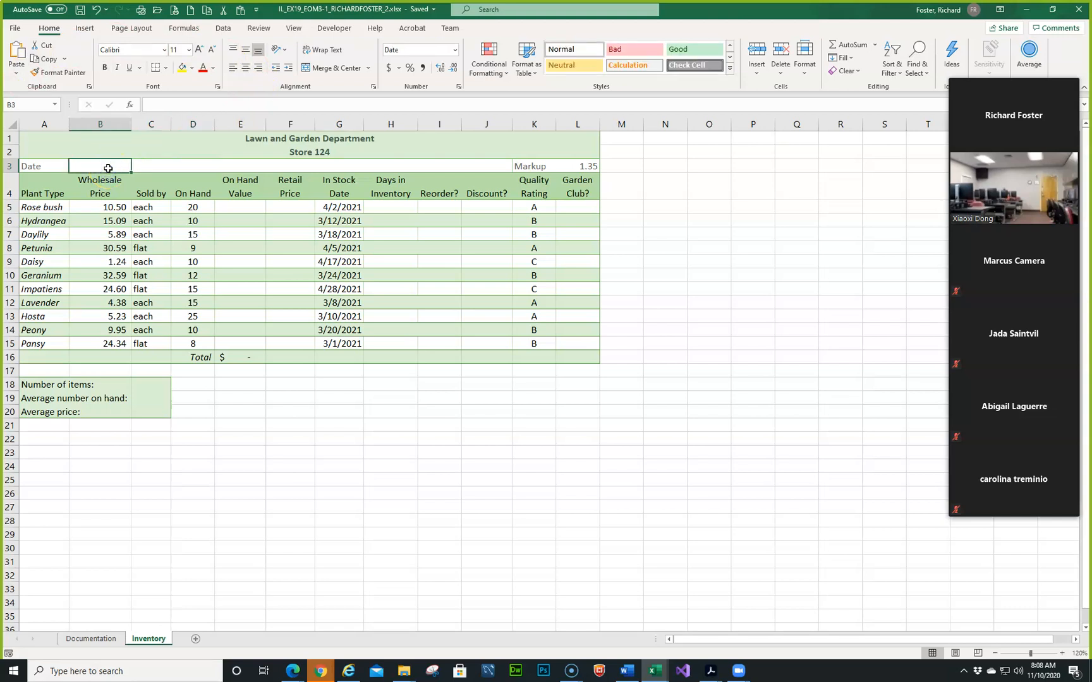
left_click(185, 28)
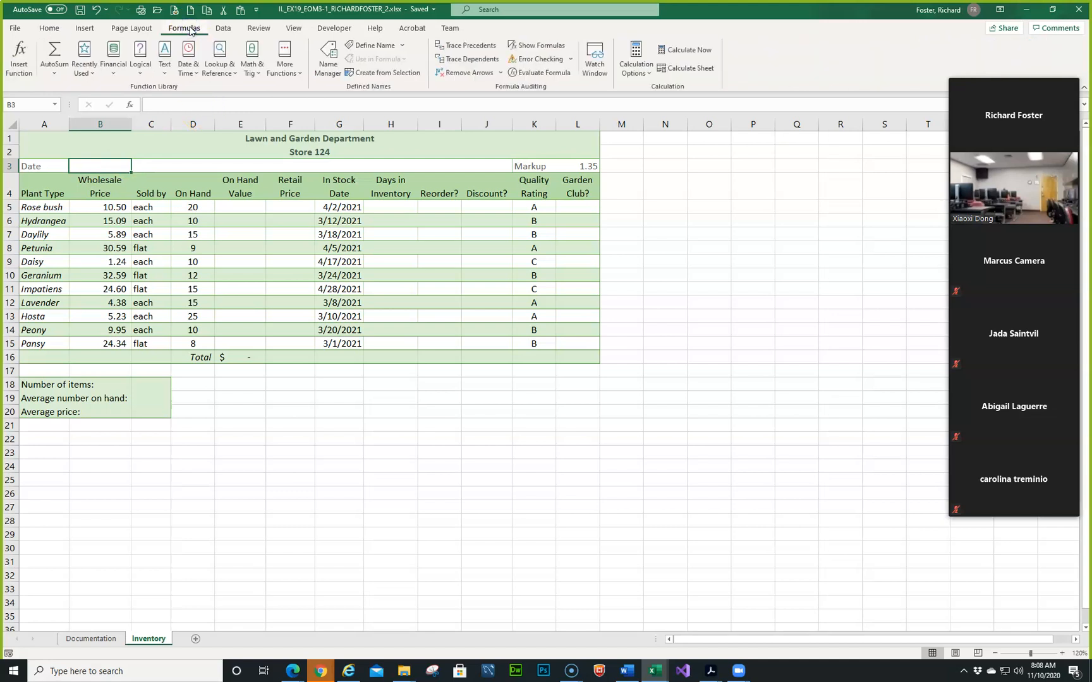
left_click(198, 79)
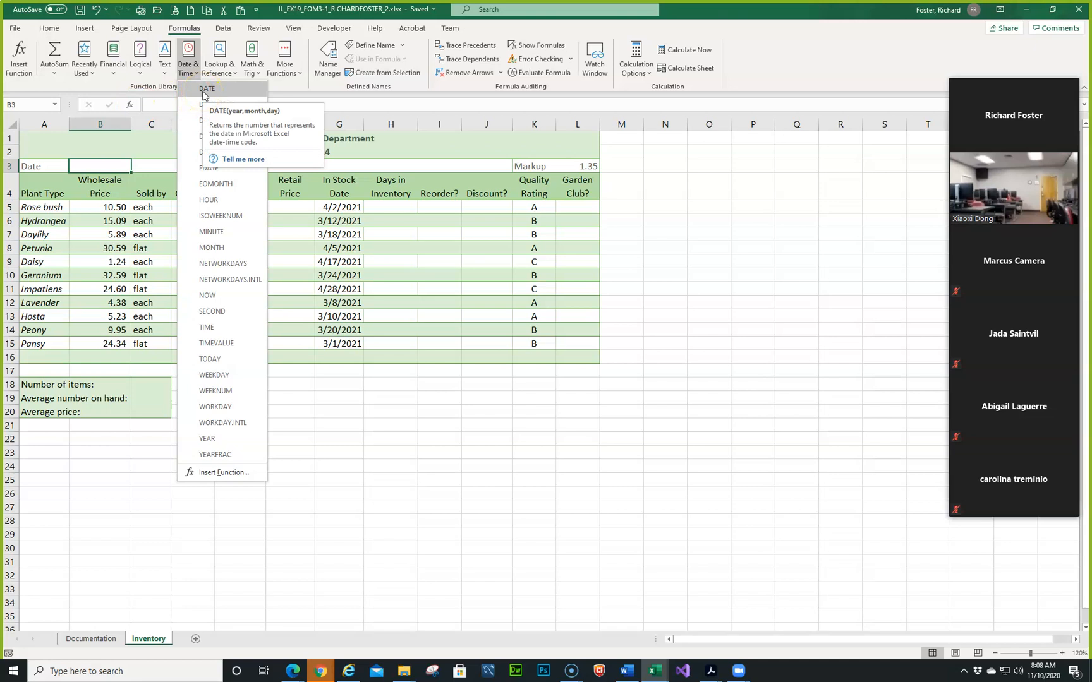
left_click(206, 88)
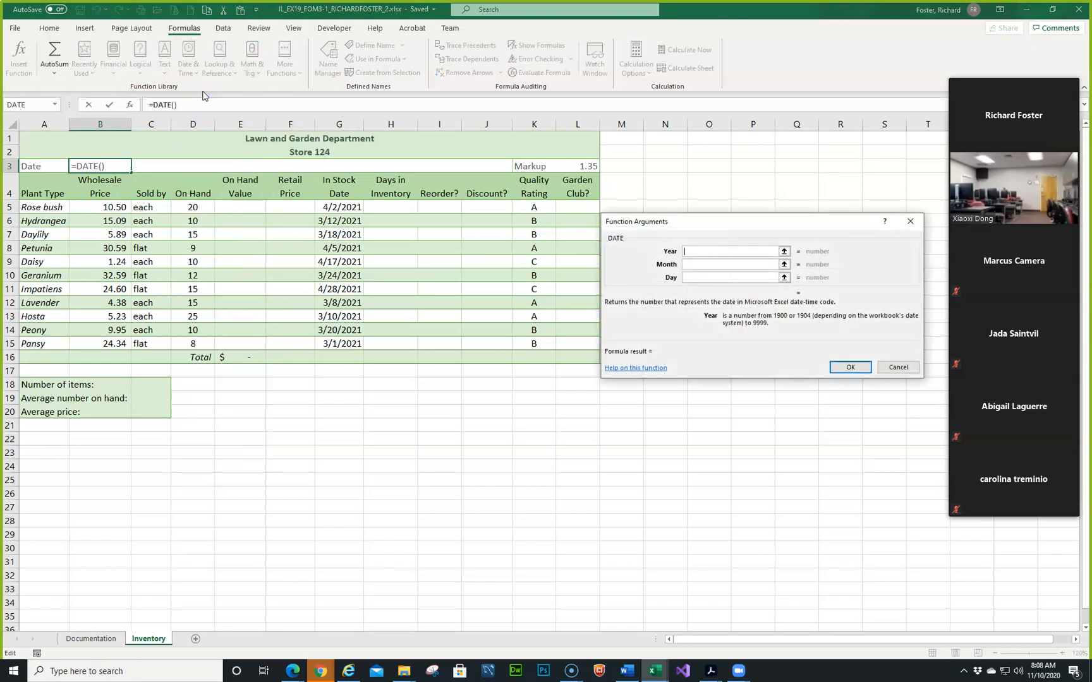
left_click(704, 254)
type("2021")
left_click(700, 263)
type("5")
left_click(705, 277)
type("5")
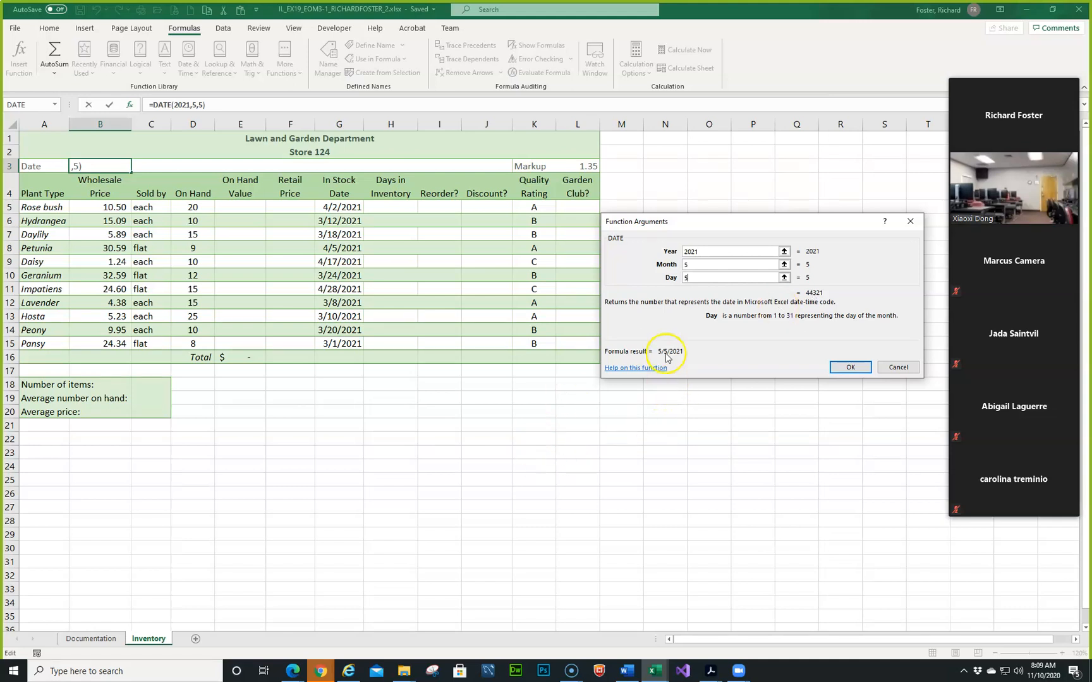
left_click(846, 367)
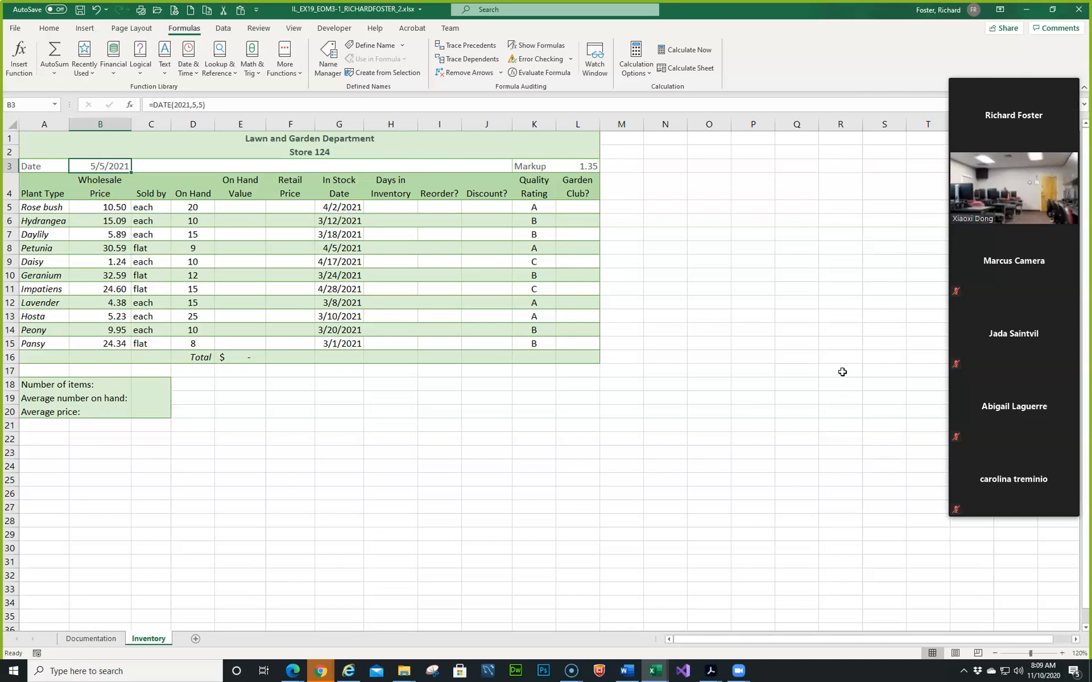
Enter the formula =B5*D5 in cell E5 to calculate the rose bush's on-hand value
left_click(243, 207)
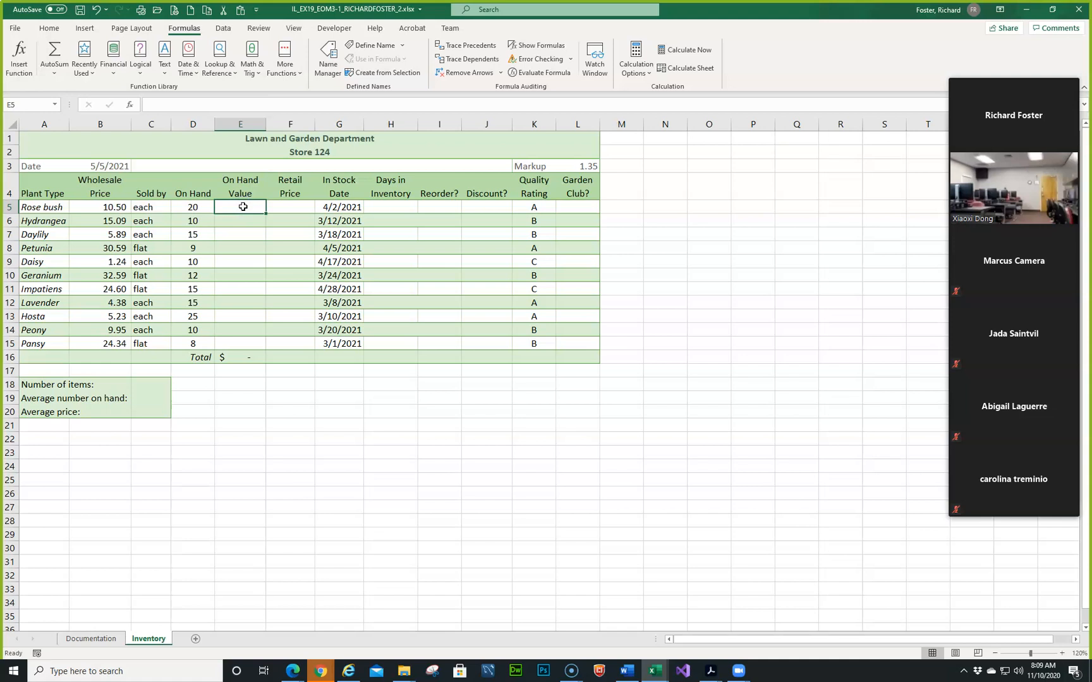
type("=")
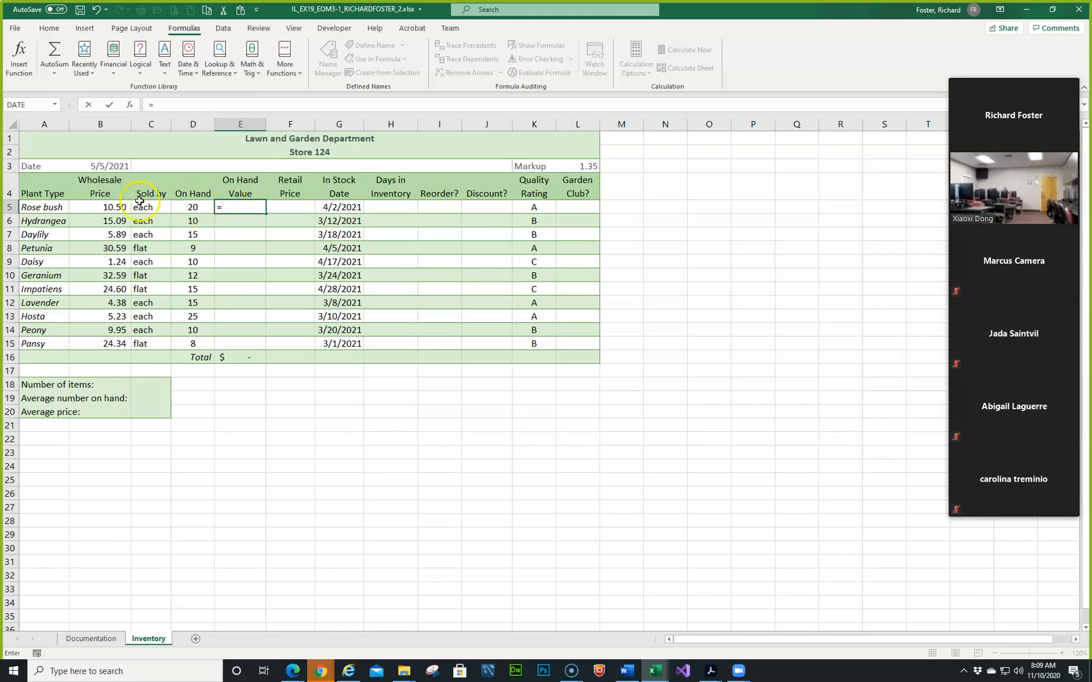
left_click(110, 207)
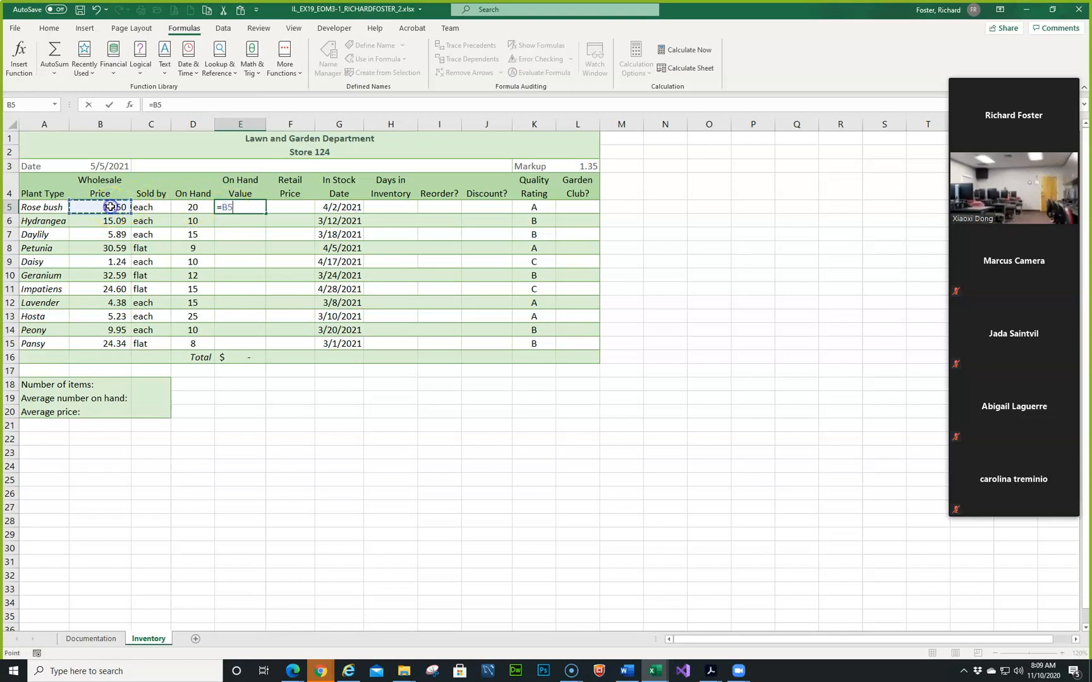
type("*")
left_click(187, 207)
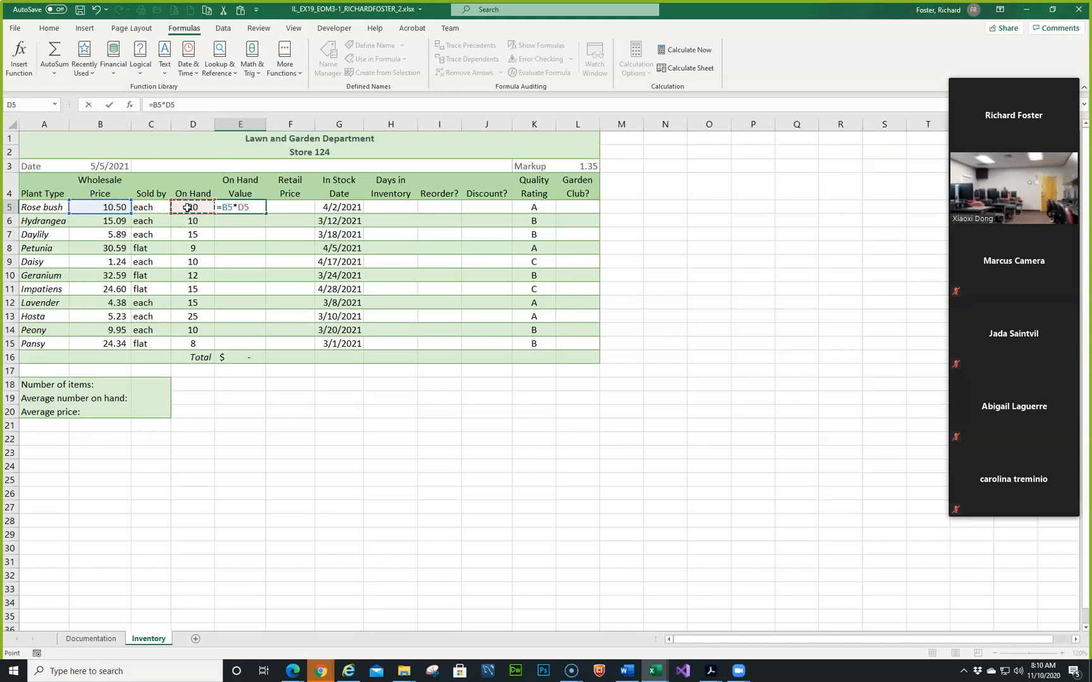
key("Return")
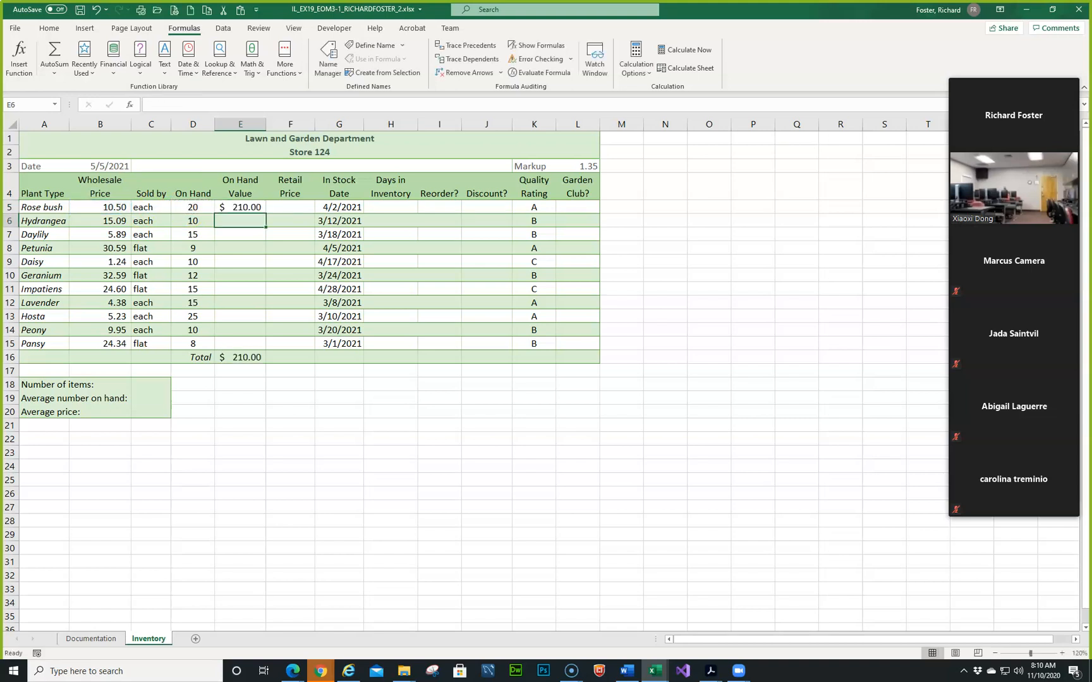
Move the Word instructions window off the worksheet and fill the E5 formula down through E15 without formatting
key("alt+Tab")
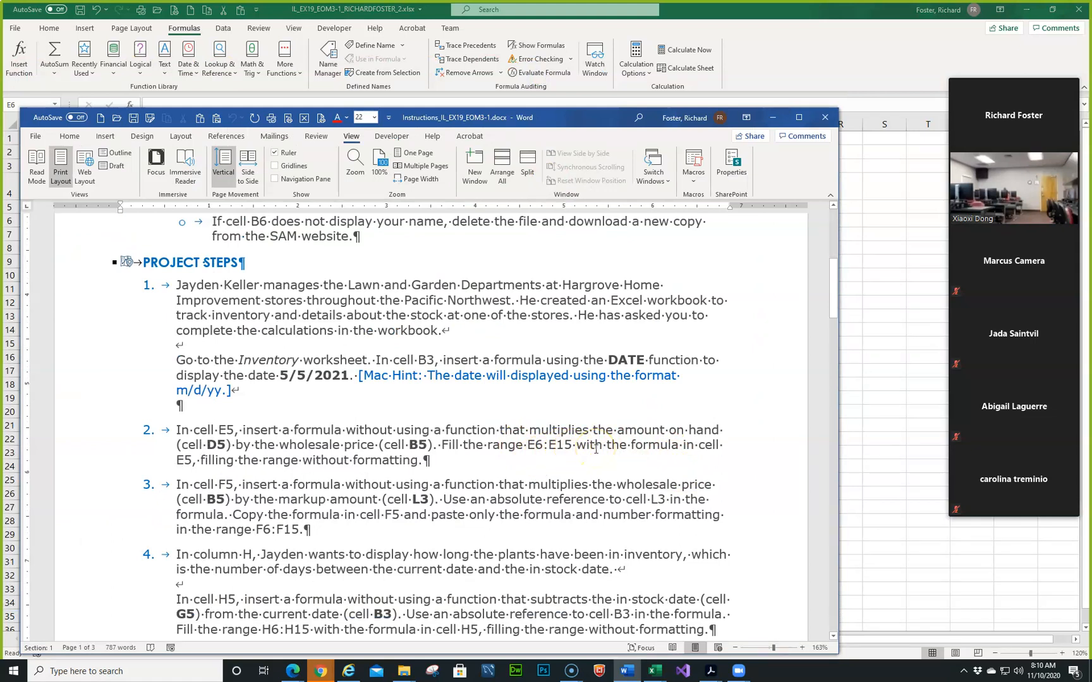
left_click(619, 120)
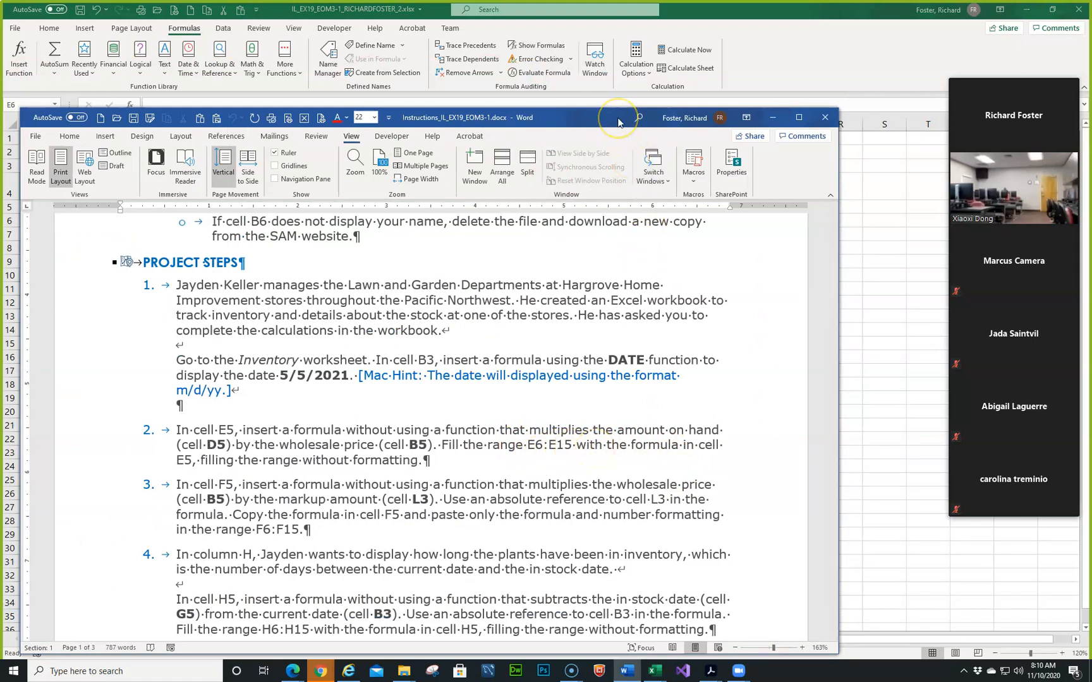
left_click(570, 119)
left_click_drag(569, 118, 0, 120)
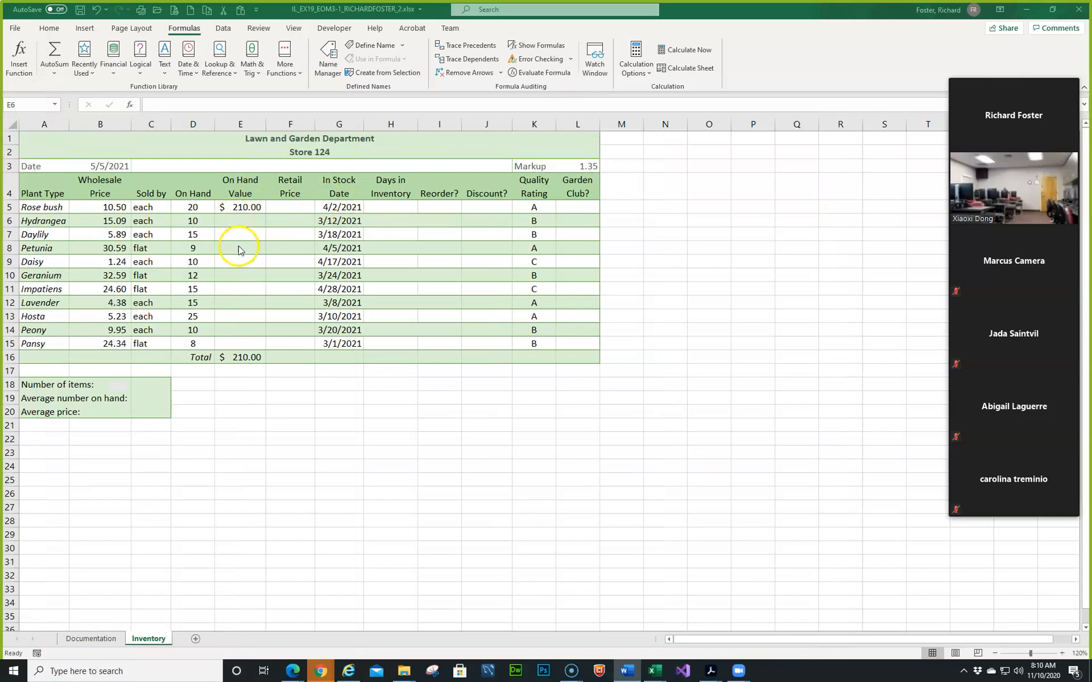
left_click(247, 207)
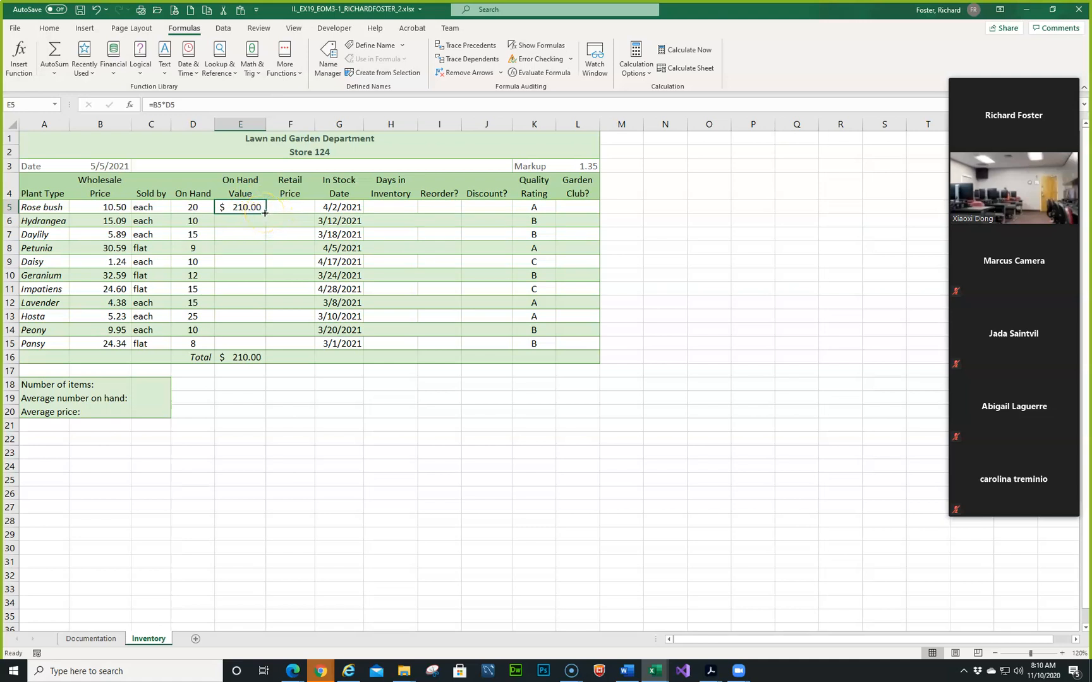
left_click_drag(265, 215, 264, 216)
left_click_drag(265, 216, 270, 347)
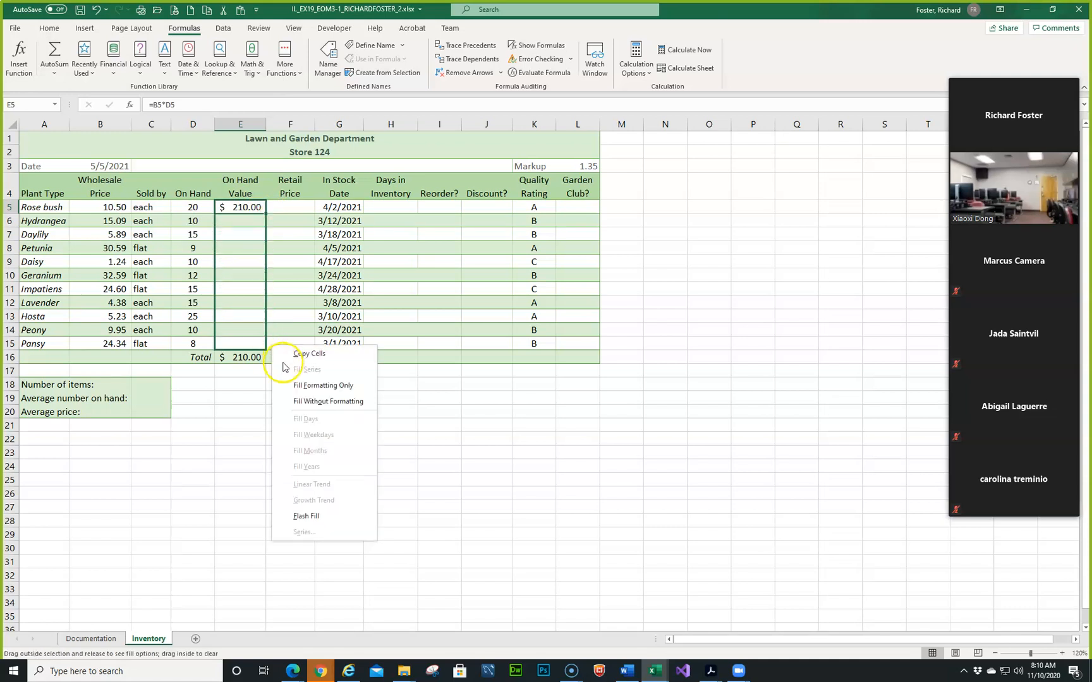
left_click(313, 402)
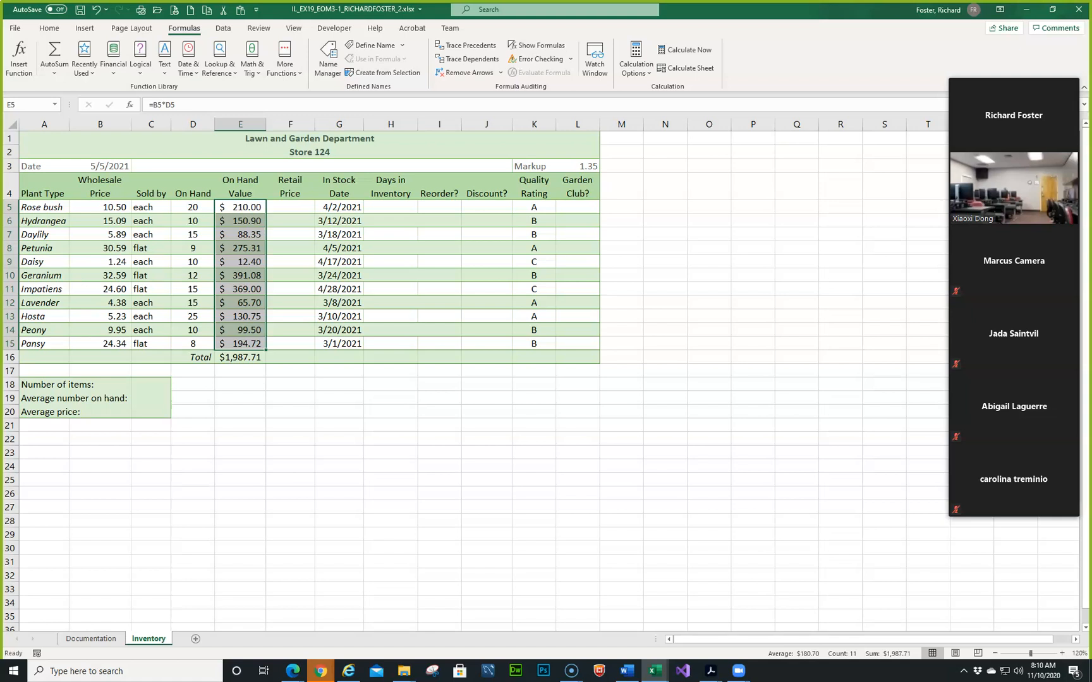
Enter =B5*$L$3 in cell F5 for the retail price and fill it down through F15 without formatting
key("alt+Tab")
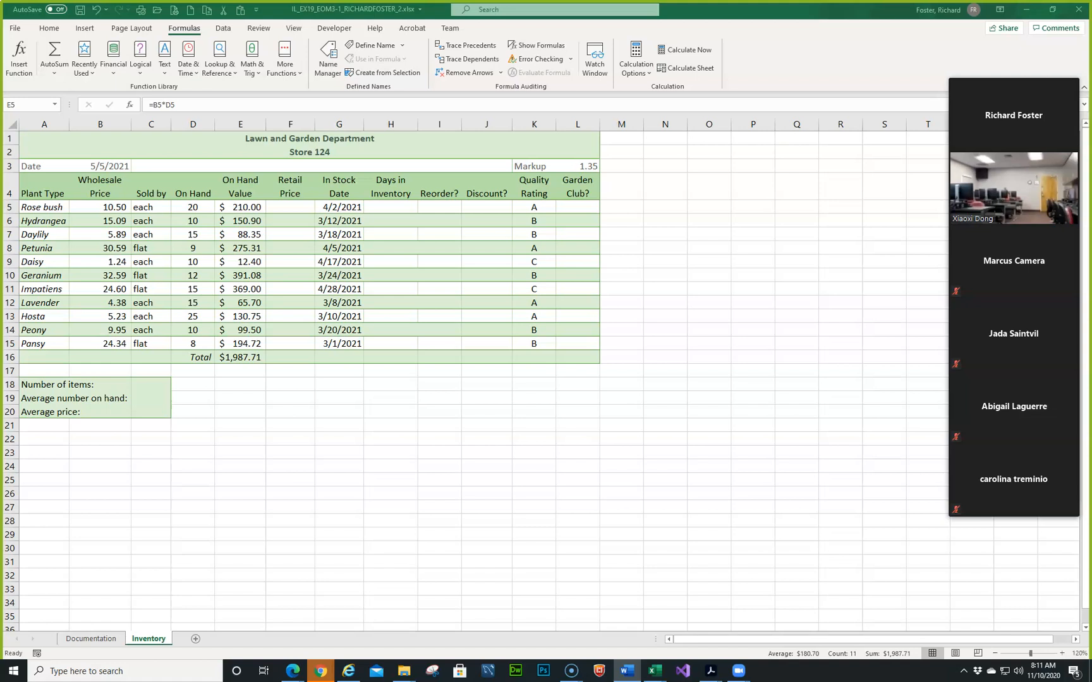
left_click(296, 210)
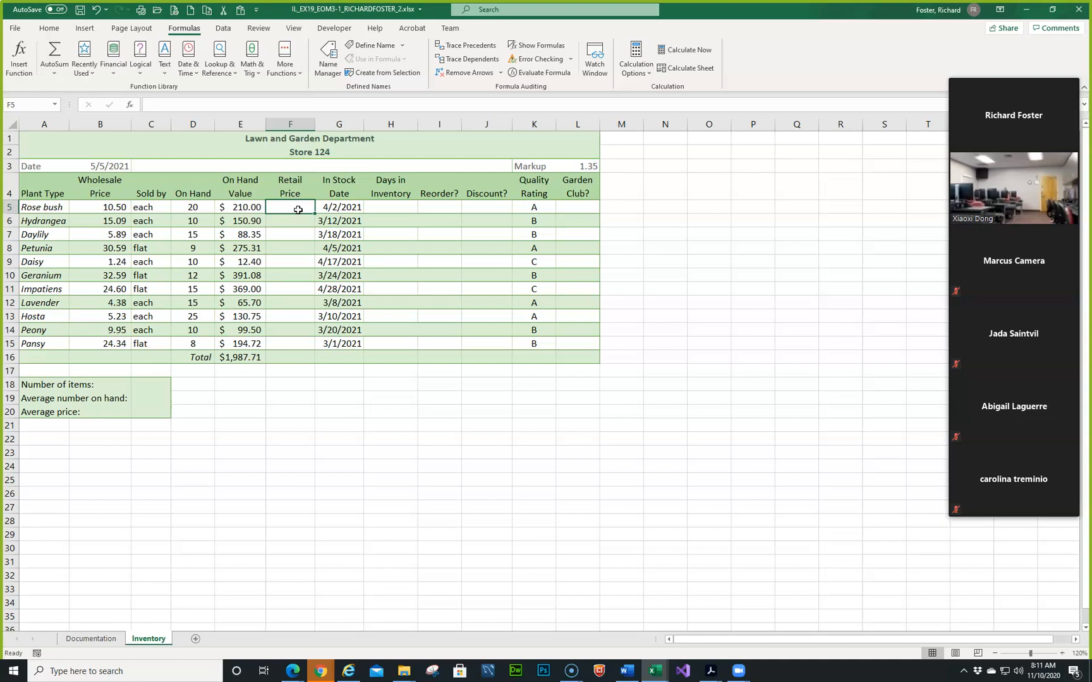
type("=")
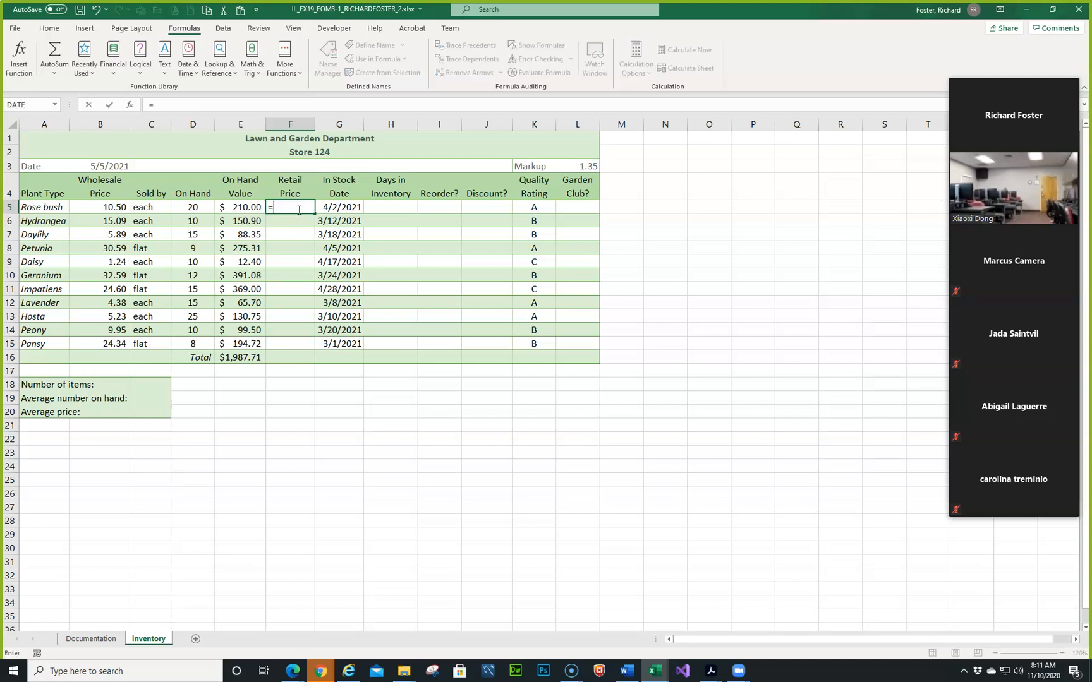
left_click(115, 208)
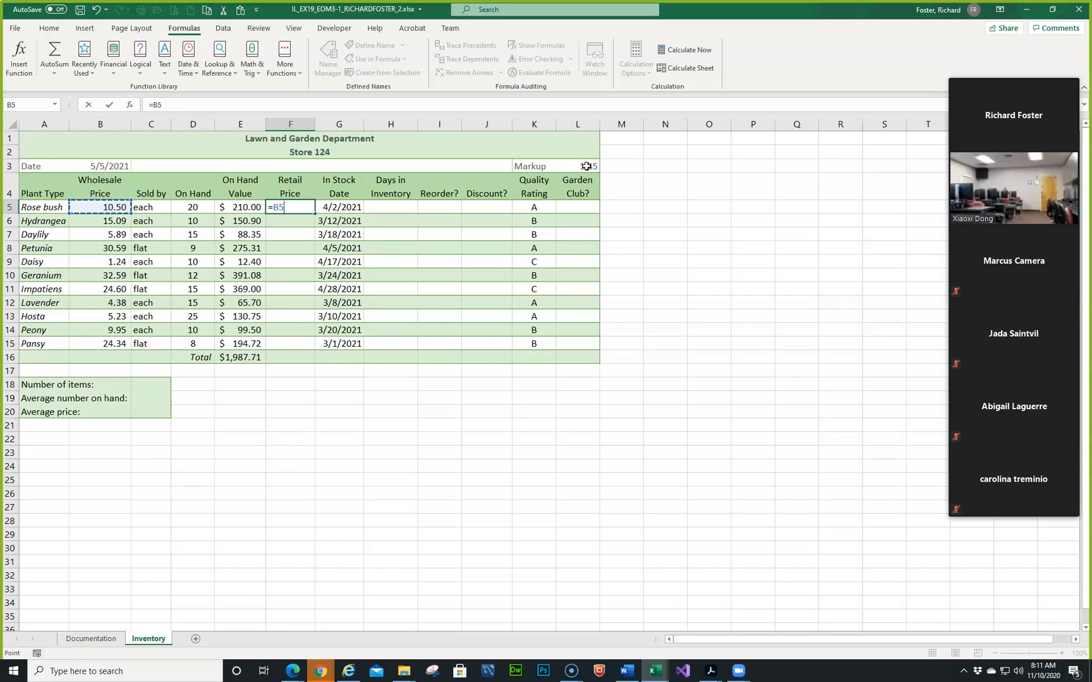
left_click(586, 166)
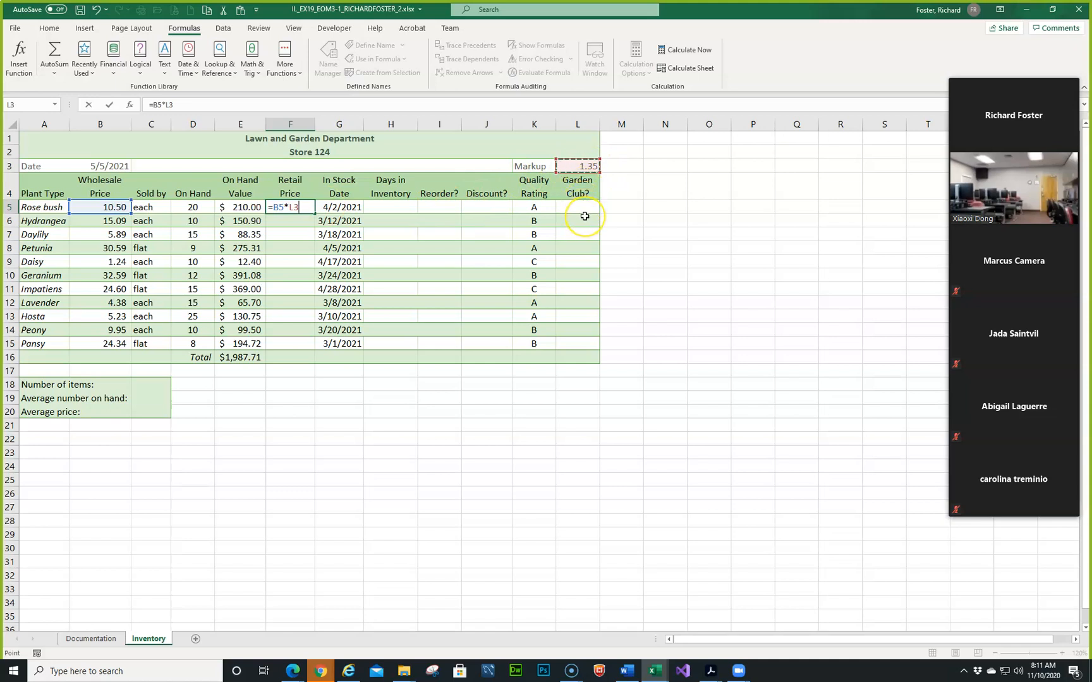
key("F4")
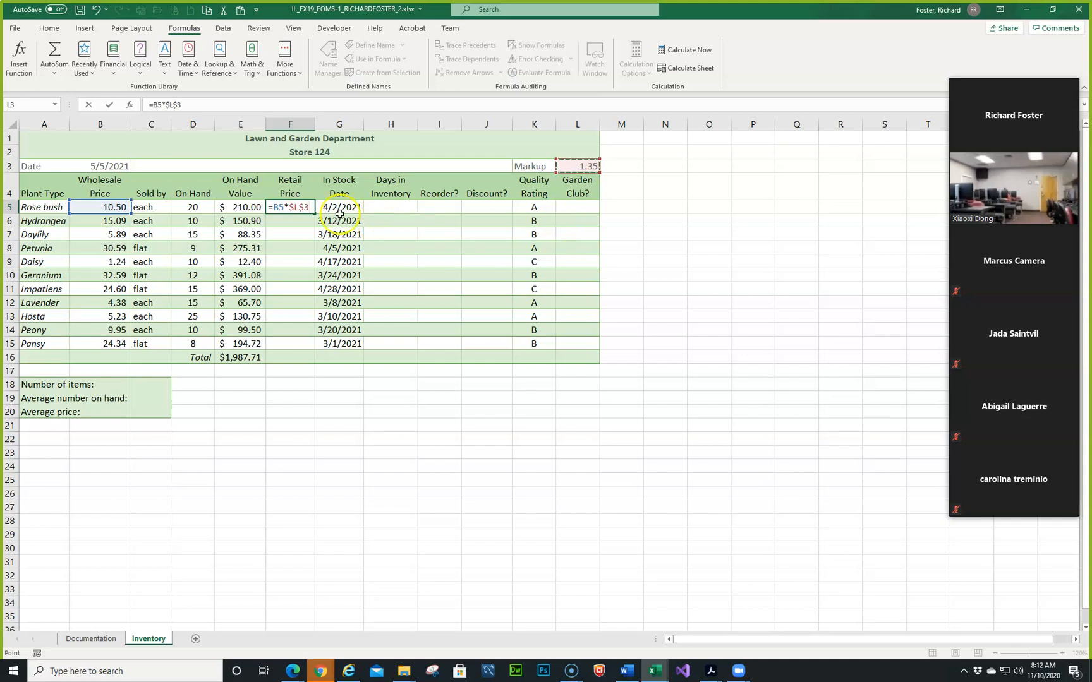
key("ctrl+Return")
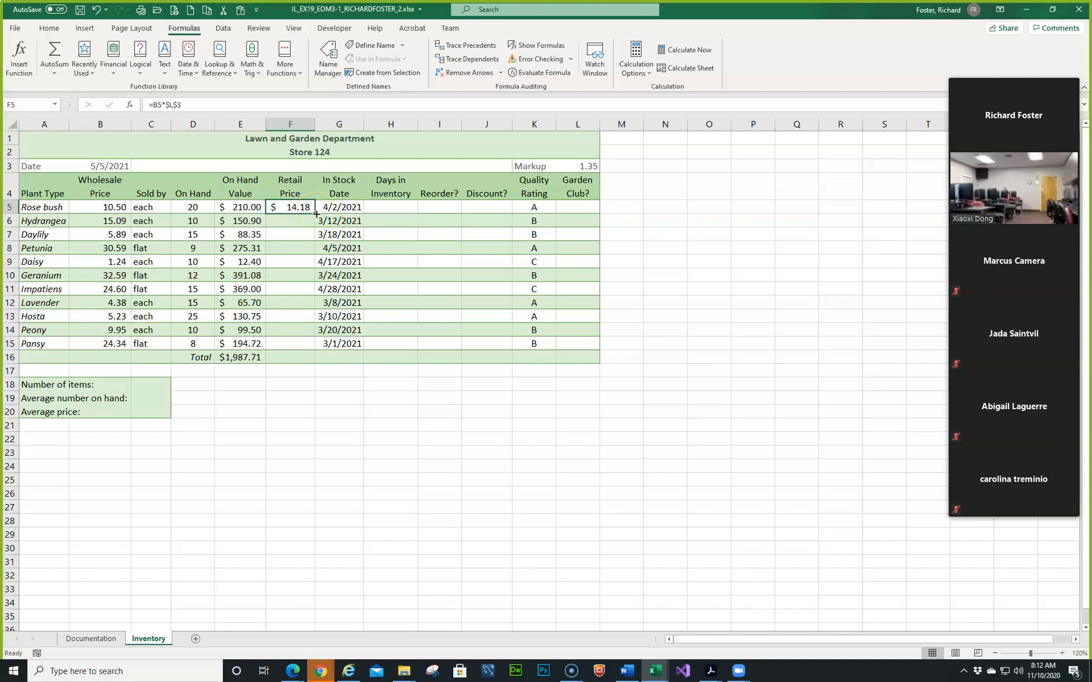
left_click_drag(316, 213, 322, 352)
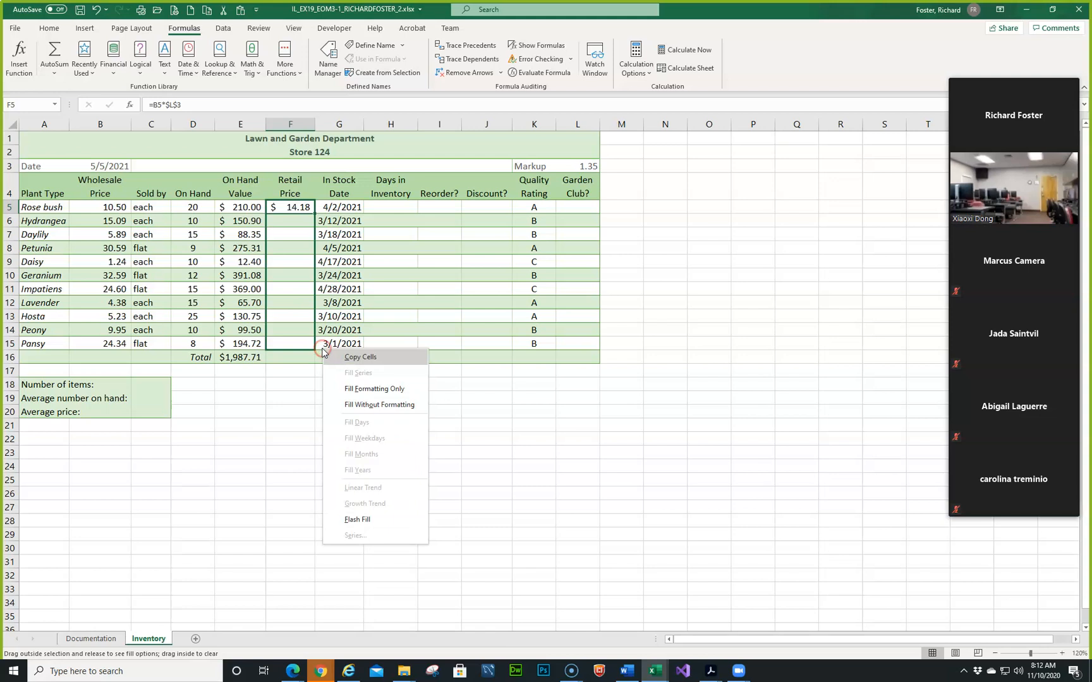
left_click(364, 405)
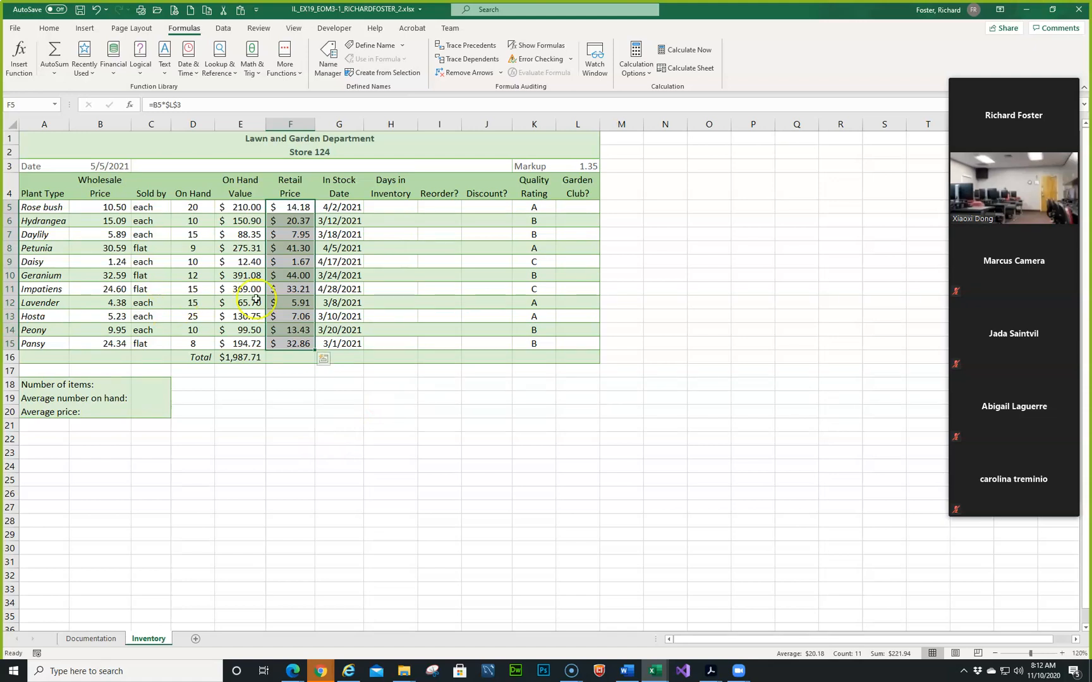
Enter the formula =$B$3-G5 in cell H5 to calculate the rose bush's days in inventory
left_click(390, 211)
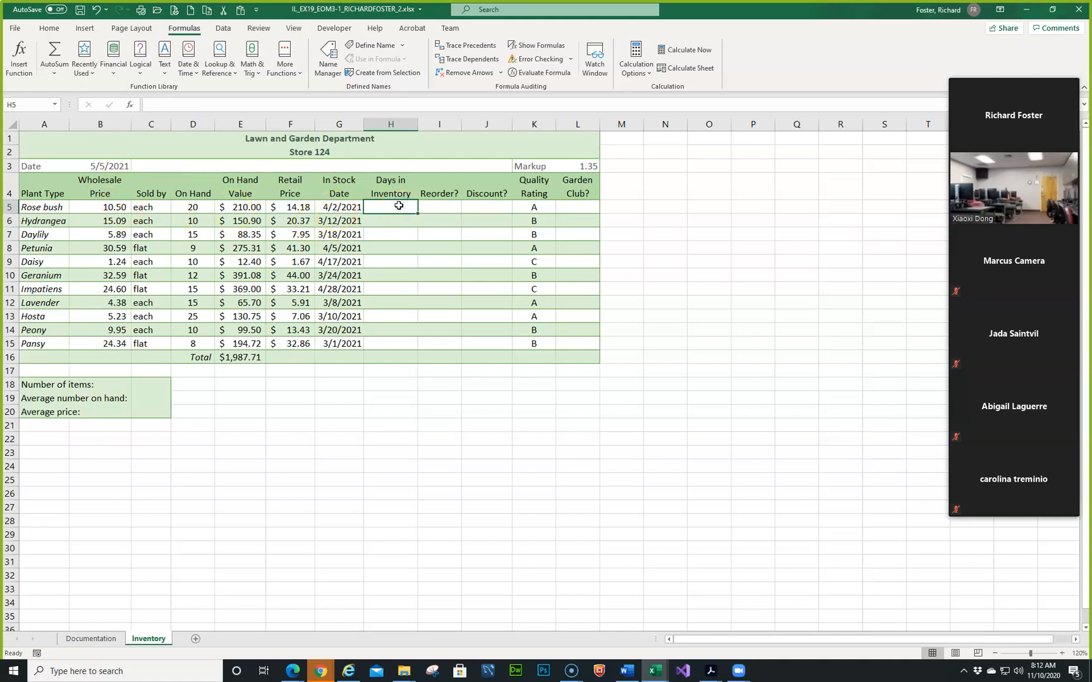
type("=")
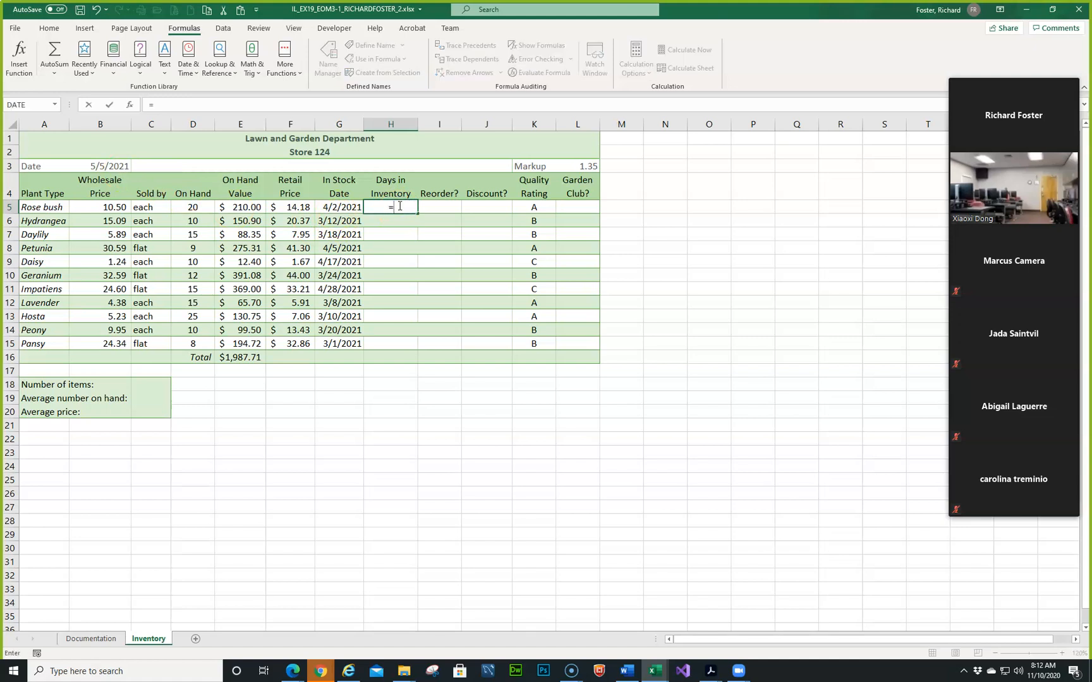
left_click(118, 165)
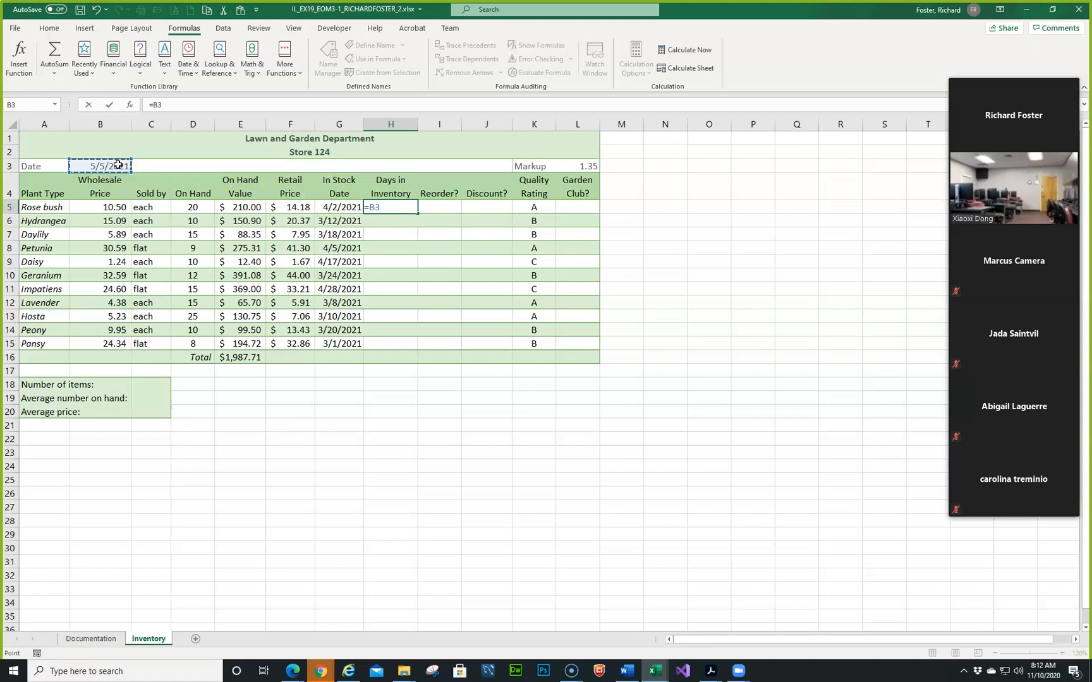
key("F4")
type("-")
left_click(329, 207)
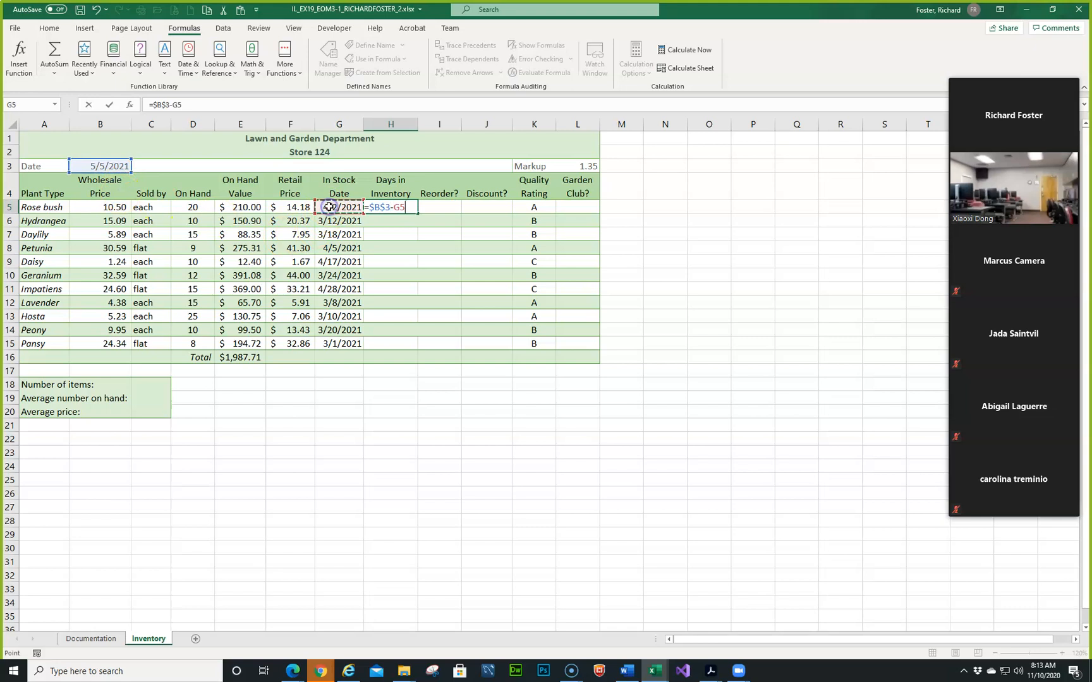
key("Return")
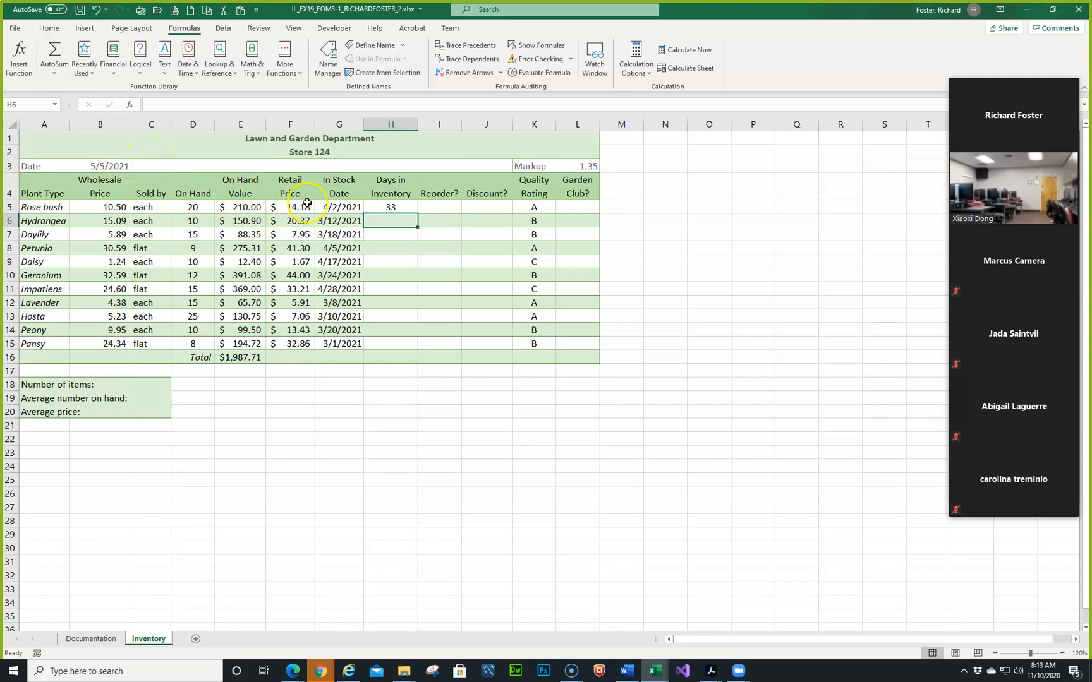
Fill the H5 days-in-inventory formula down through H15 without formatting
left_click(391, 208)
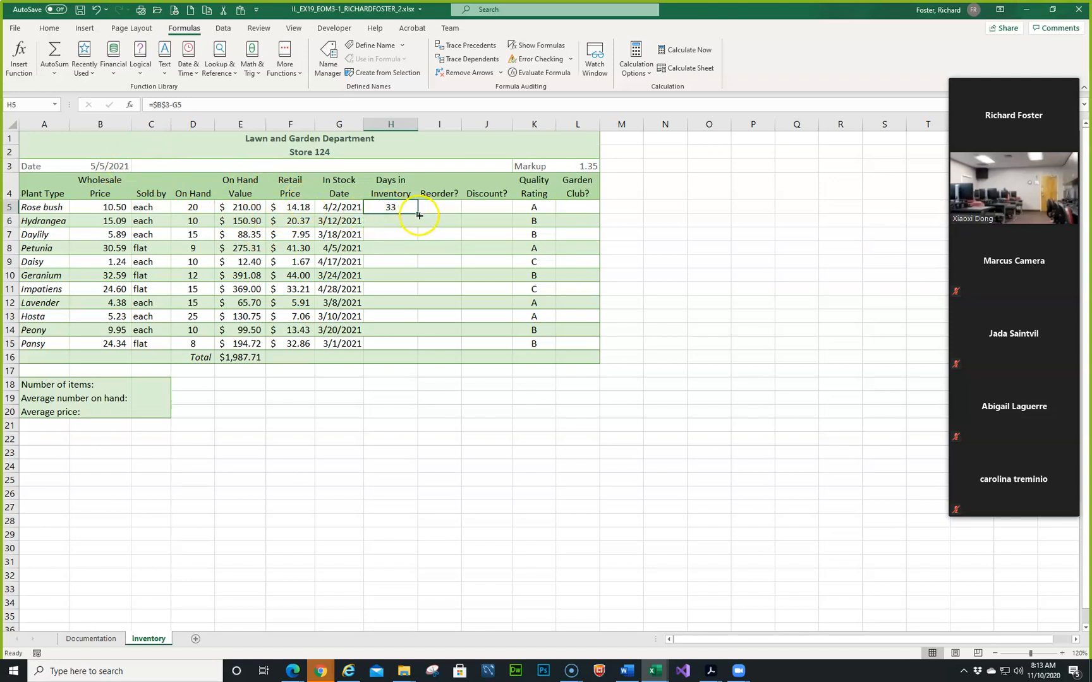
left_click_drag(418, 216, 426, 350)
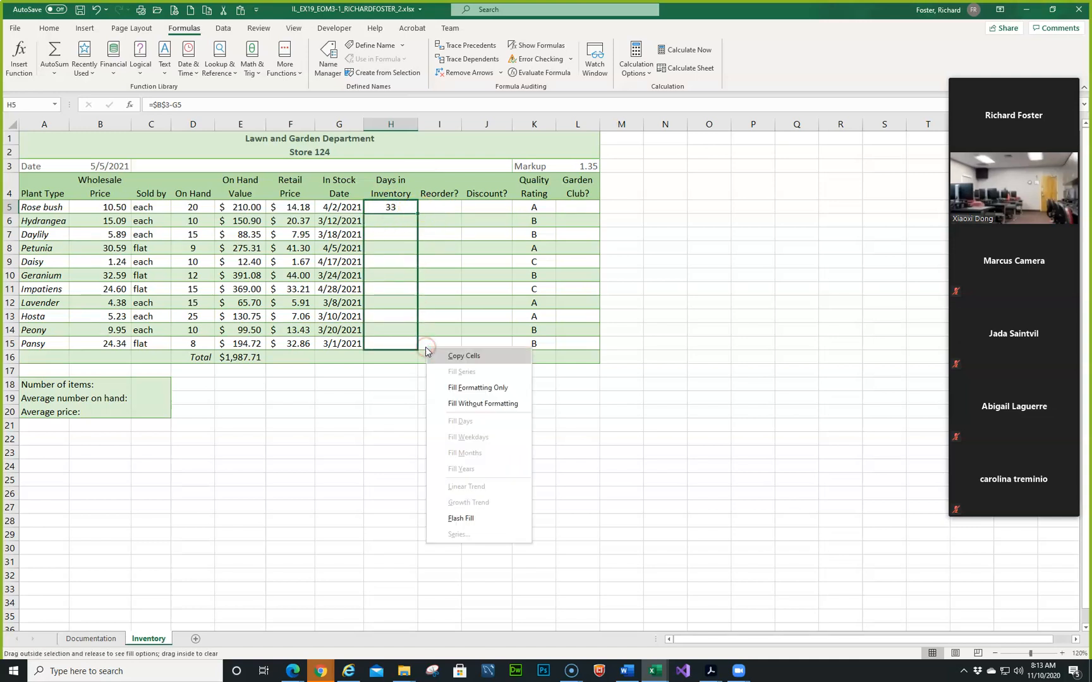
left_click(464, 399)
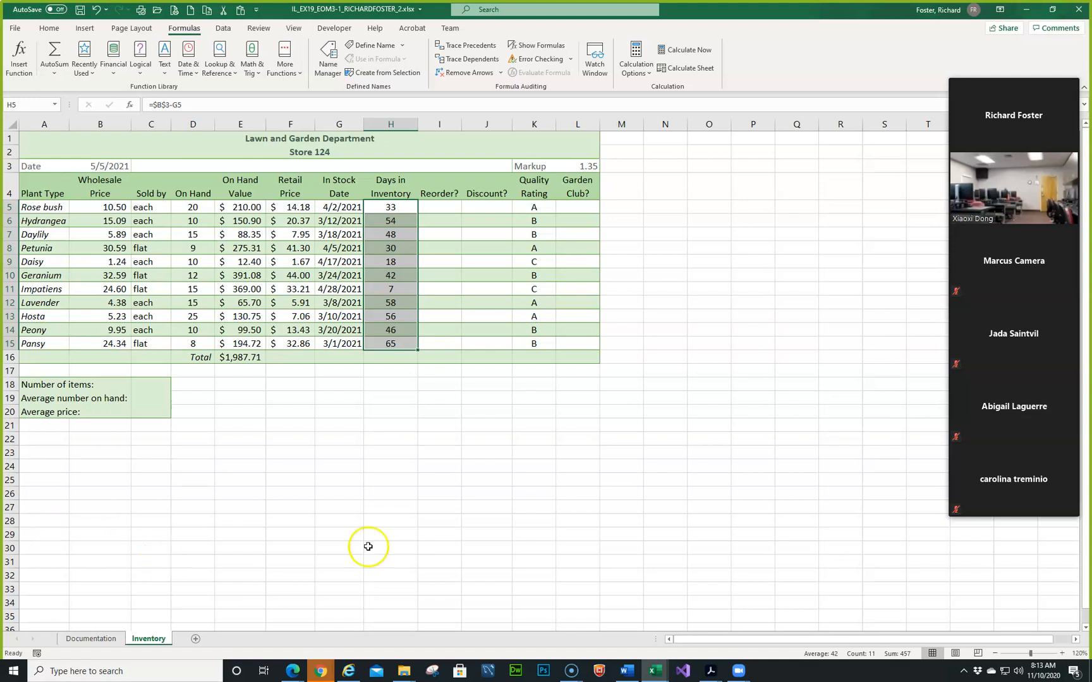
Bring the Word instructions over the worksheet to read step 5 on the IF function, and move them away again
left_click(435, 204)
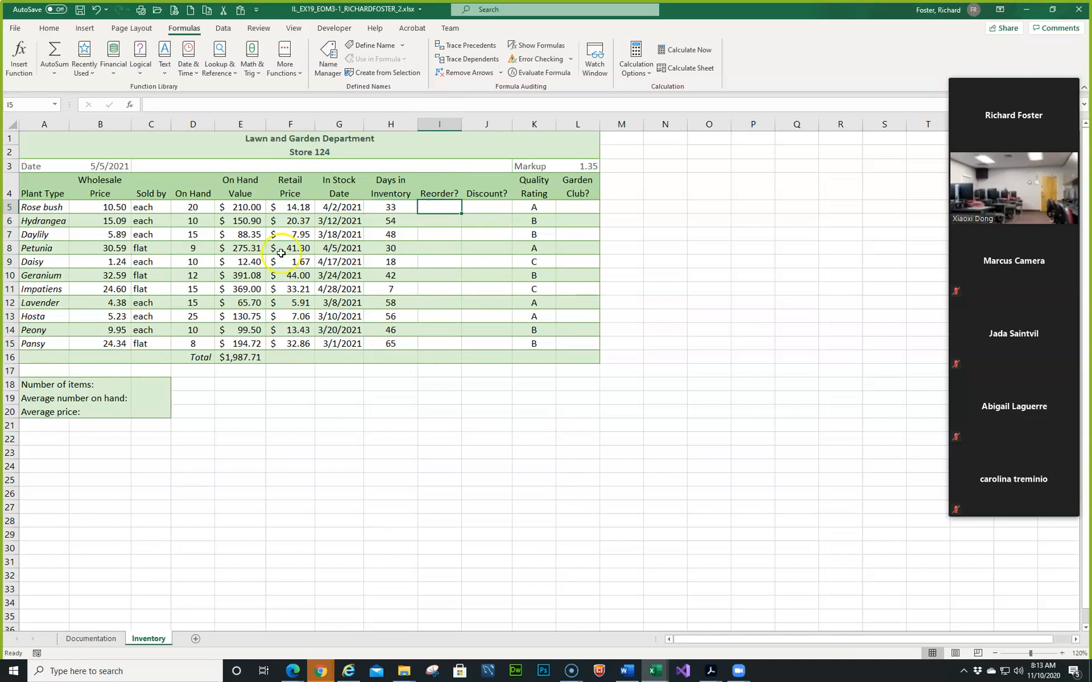
left_click_drag(0, 123, 572, 116)
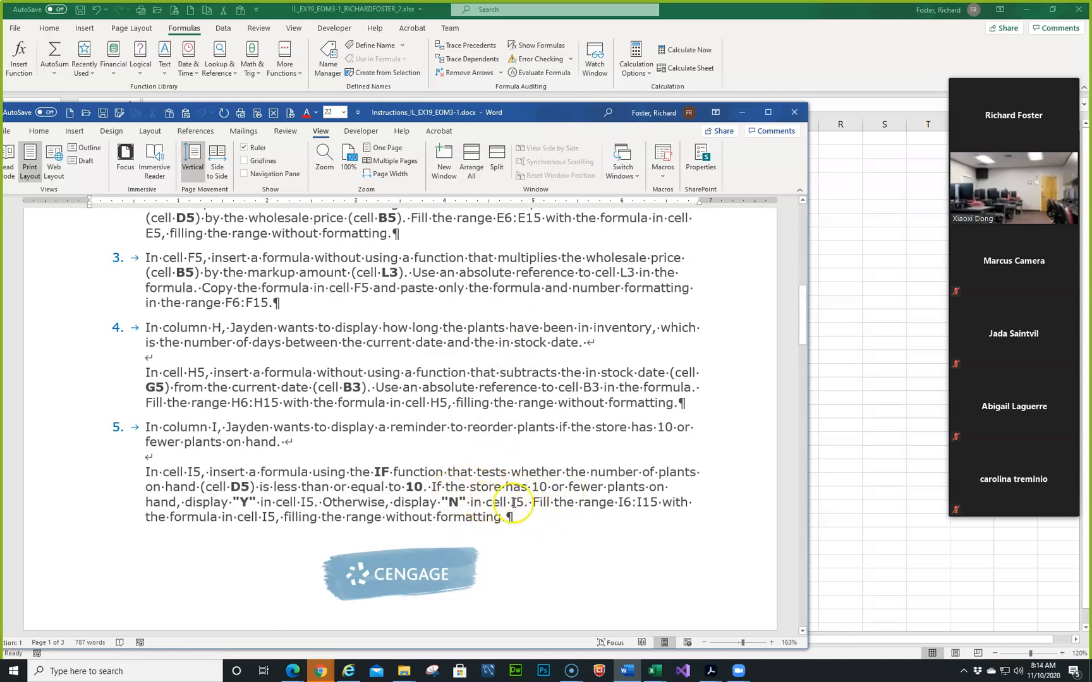
left_click(579, 119)
left_click_drag(578, 119, 0, 189)
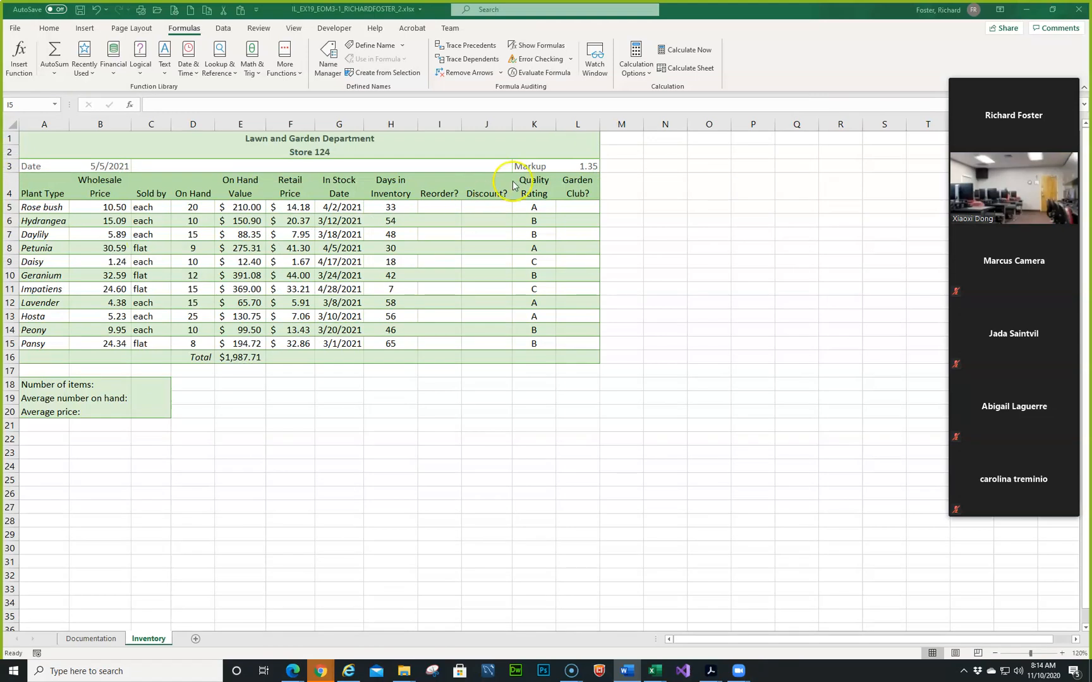
Insert an IF function in cell I5 with the logical test D5<=10
left_click(441, 208)
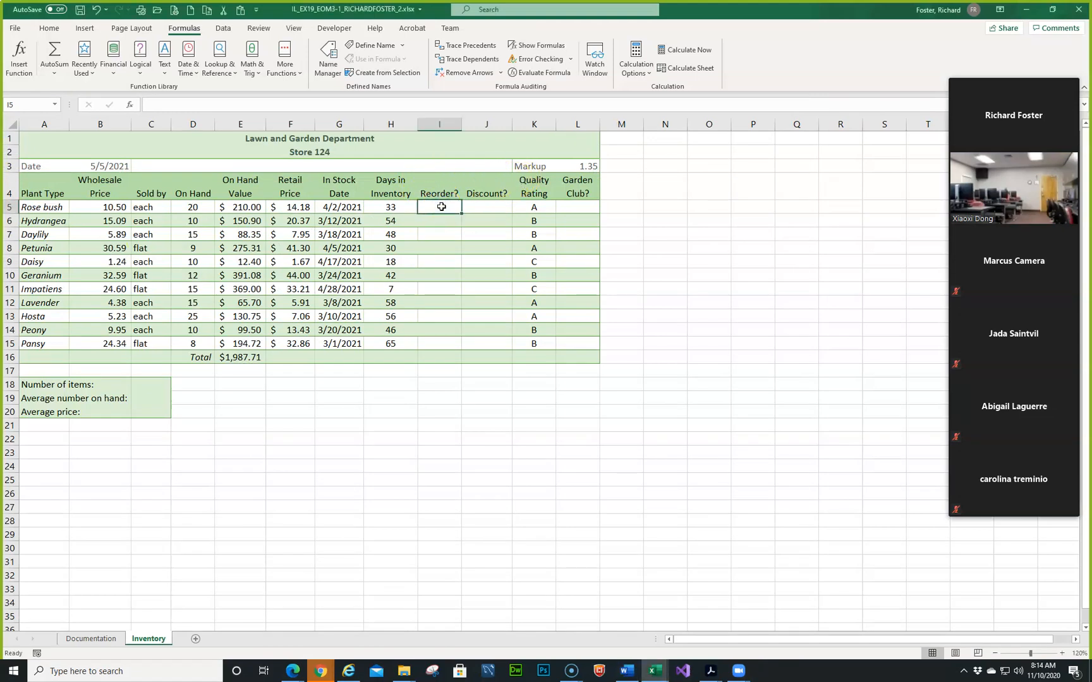
left_click(139, 70)
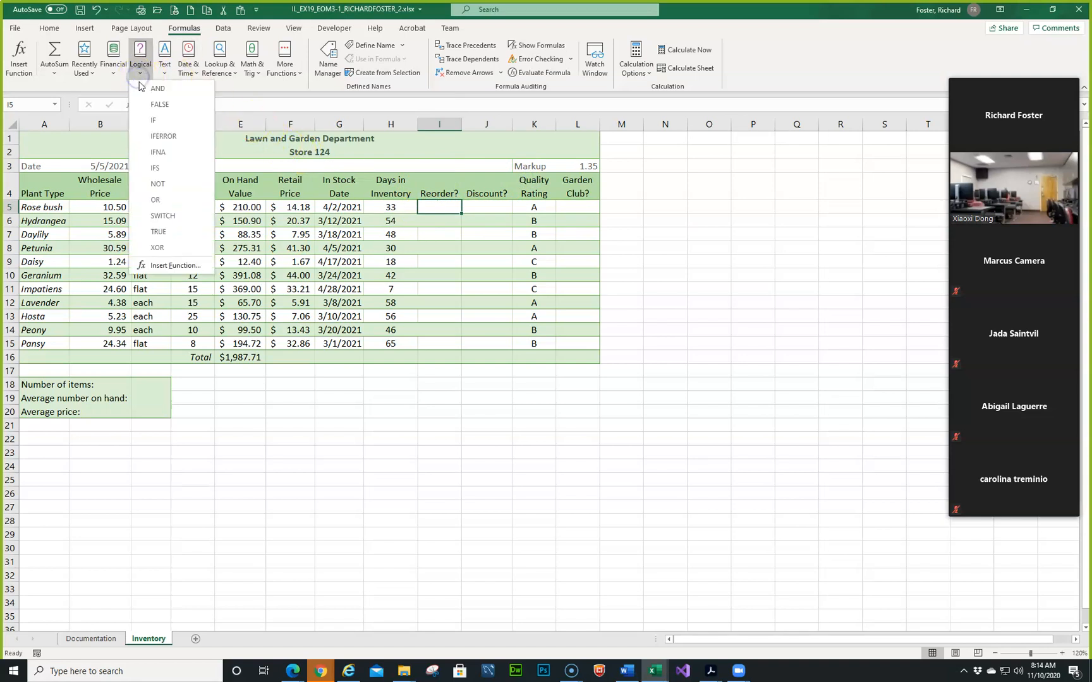
left_click(152, 120)
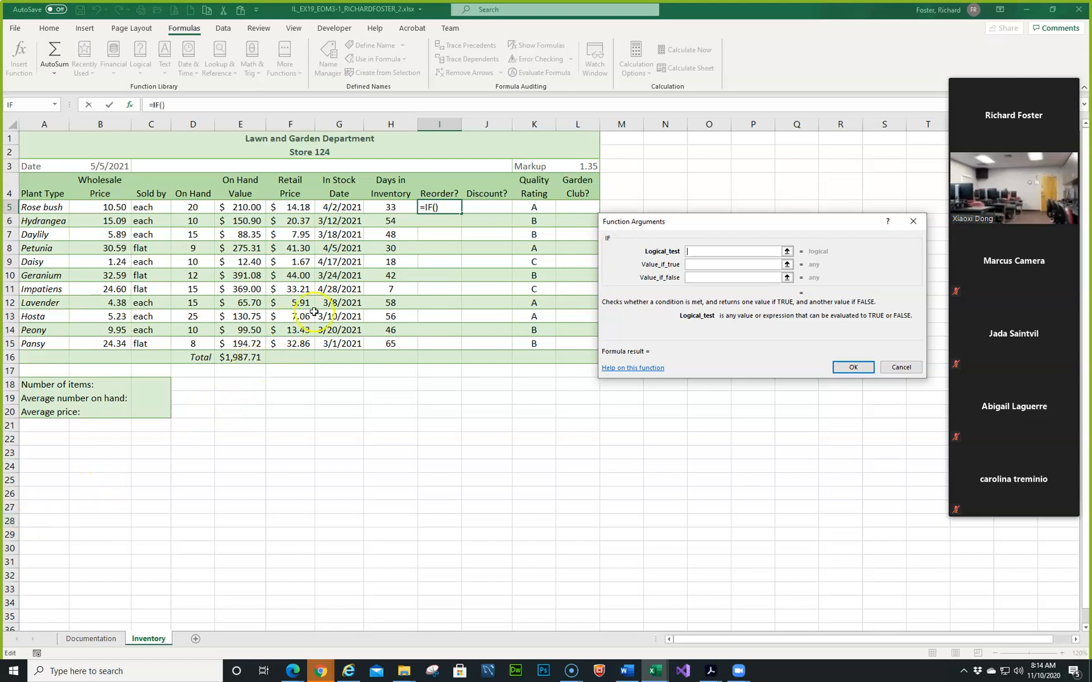
left_click(187, 209)
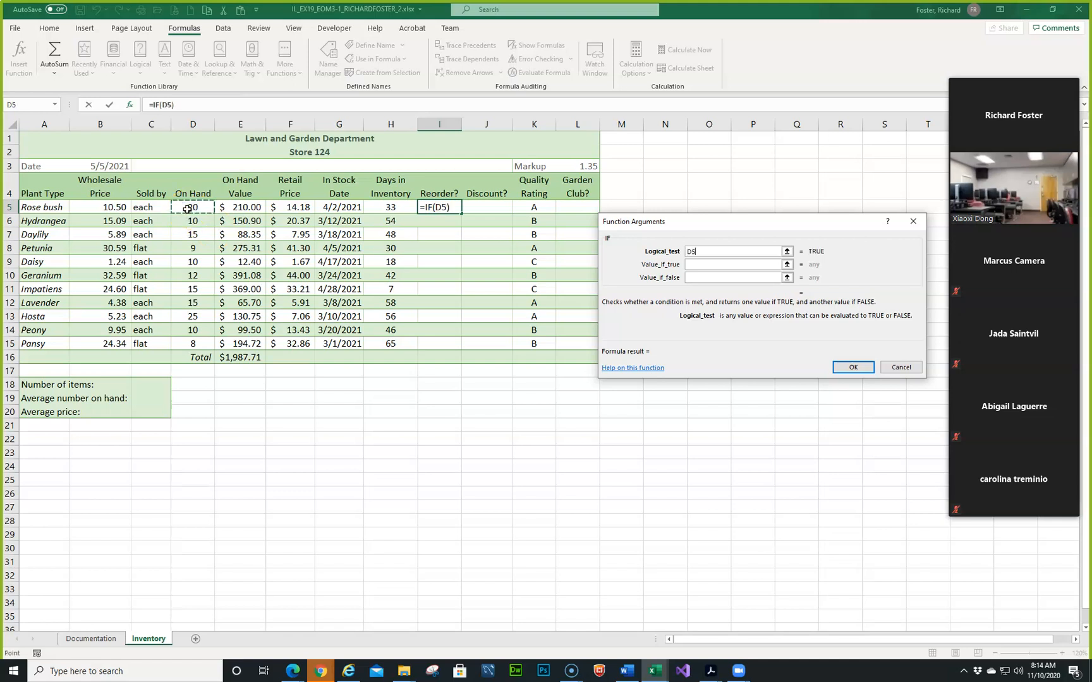
mouse_move(1069, 238)
type(",")
type("<")
type("=")
type("10")
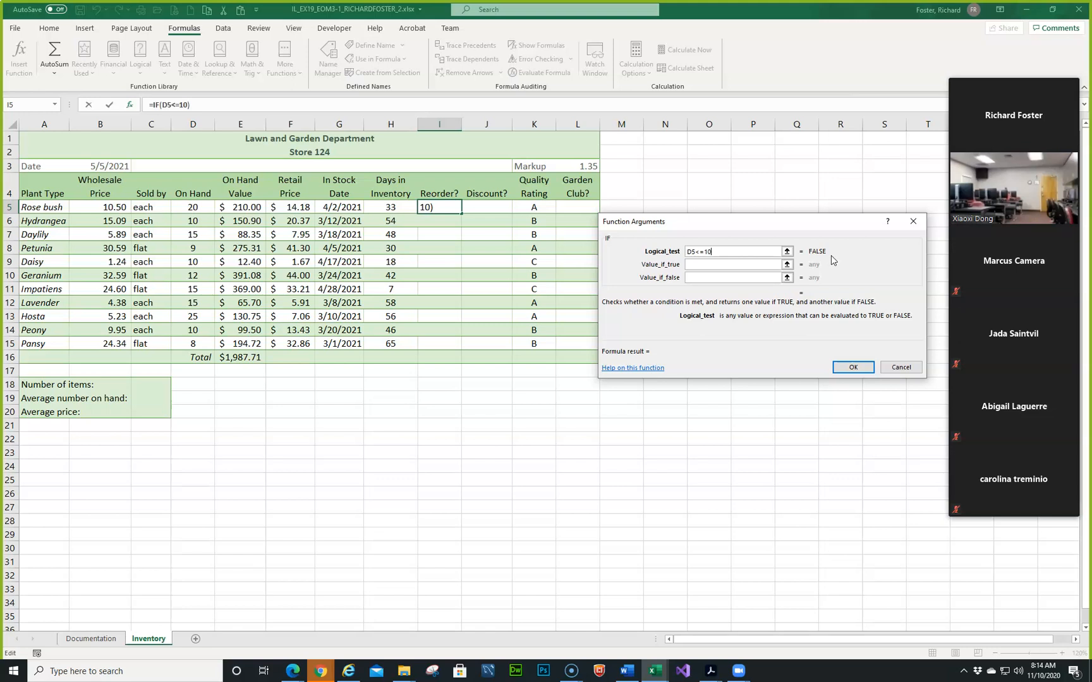
key("Tab")
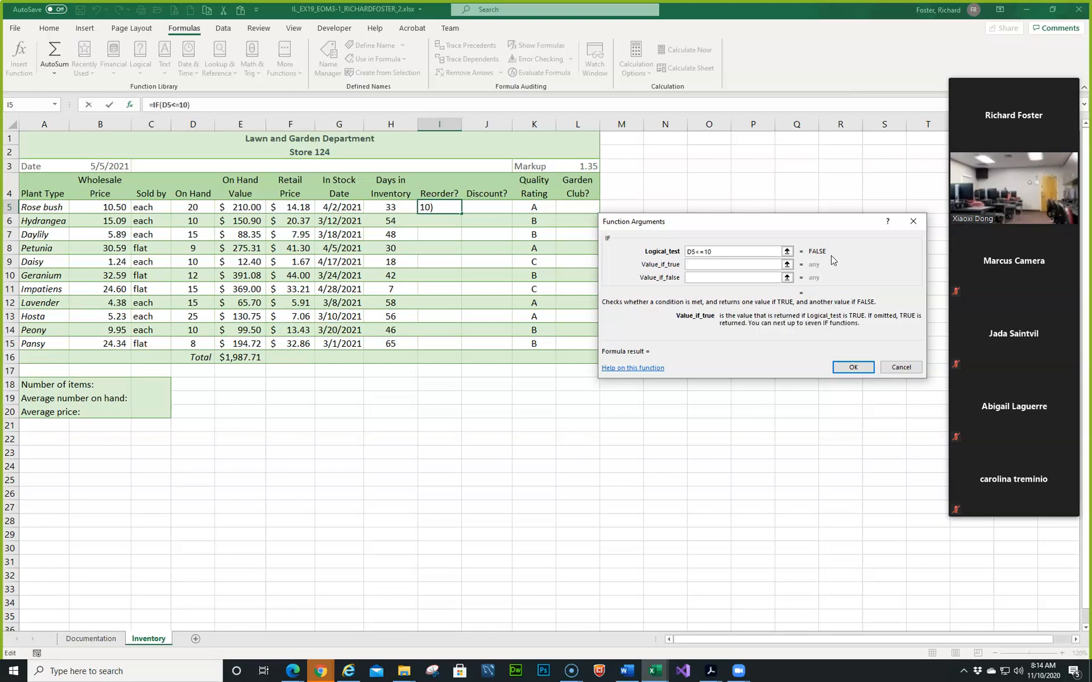
Complete the I5 IF function with "Y" if true and "N" if false, and fill it down through I15 without formatting
type("Y")
key("Tab")
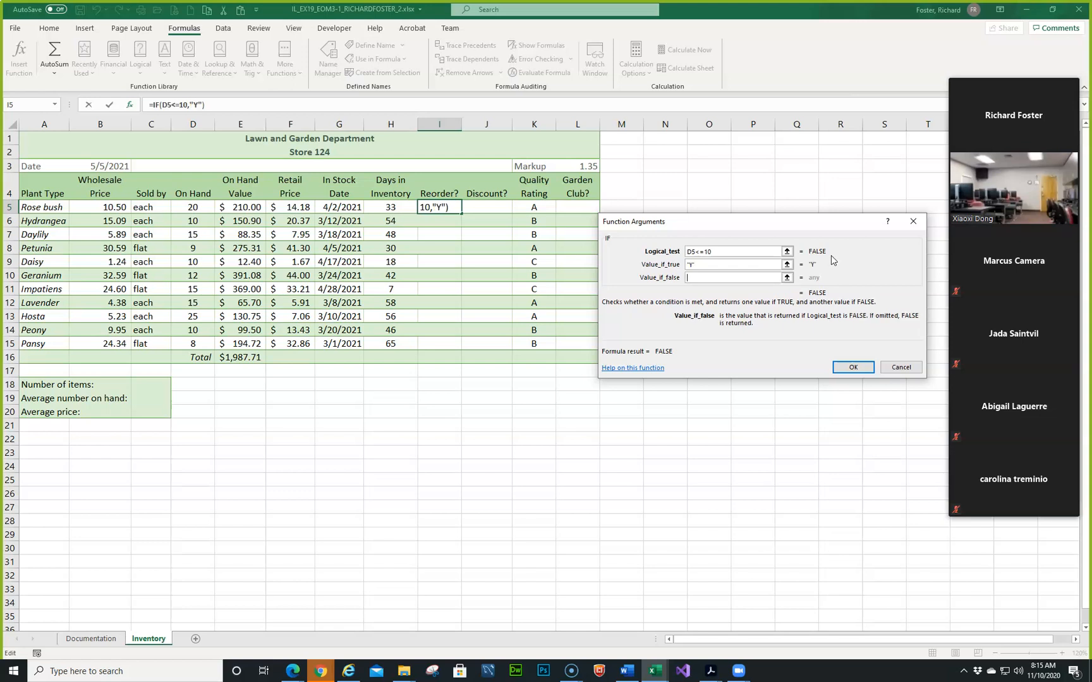
type("N")
key("Tab")
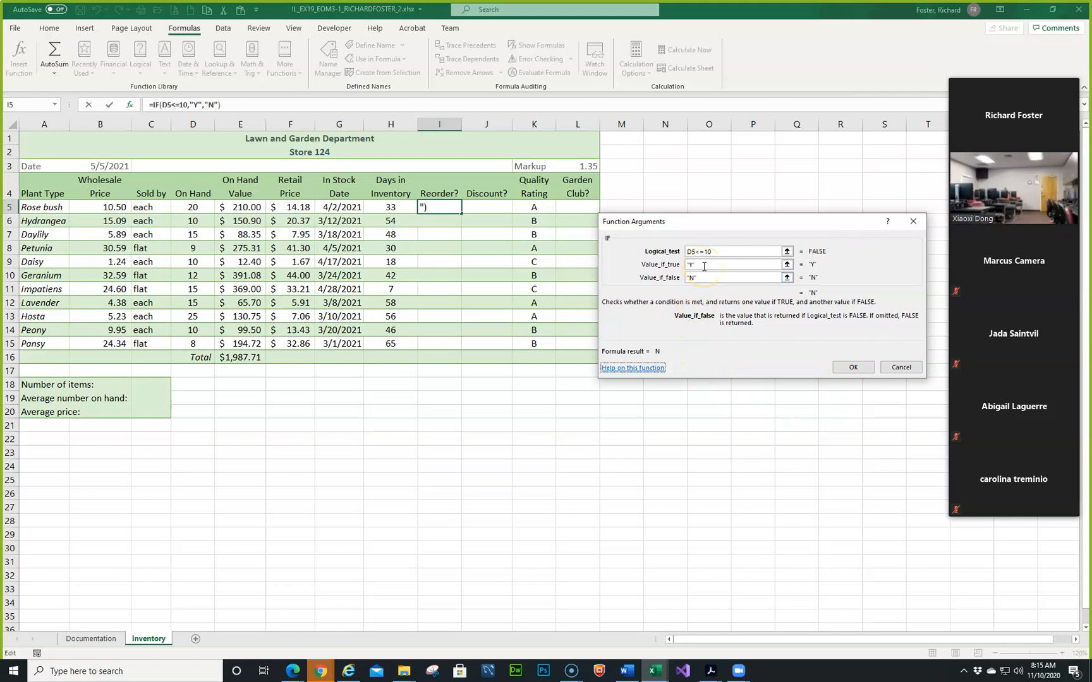
left_click(840, 370)
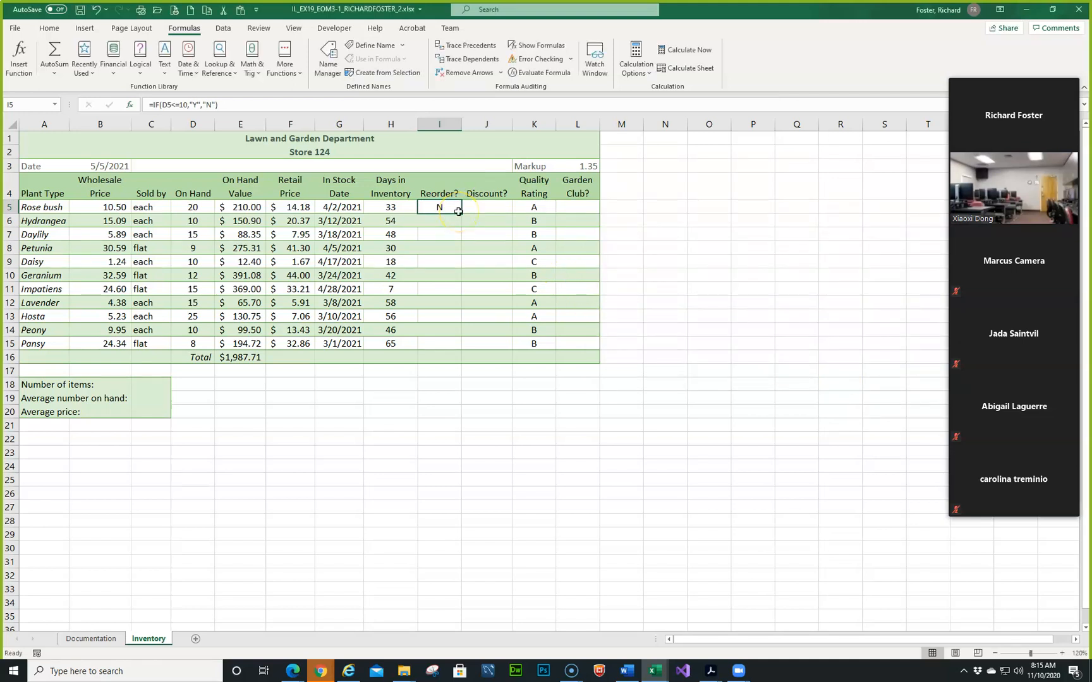
left_click_drag(458, 212, 474, 346)
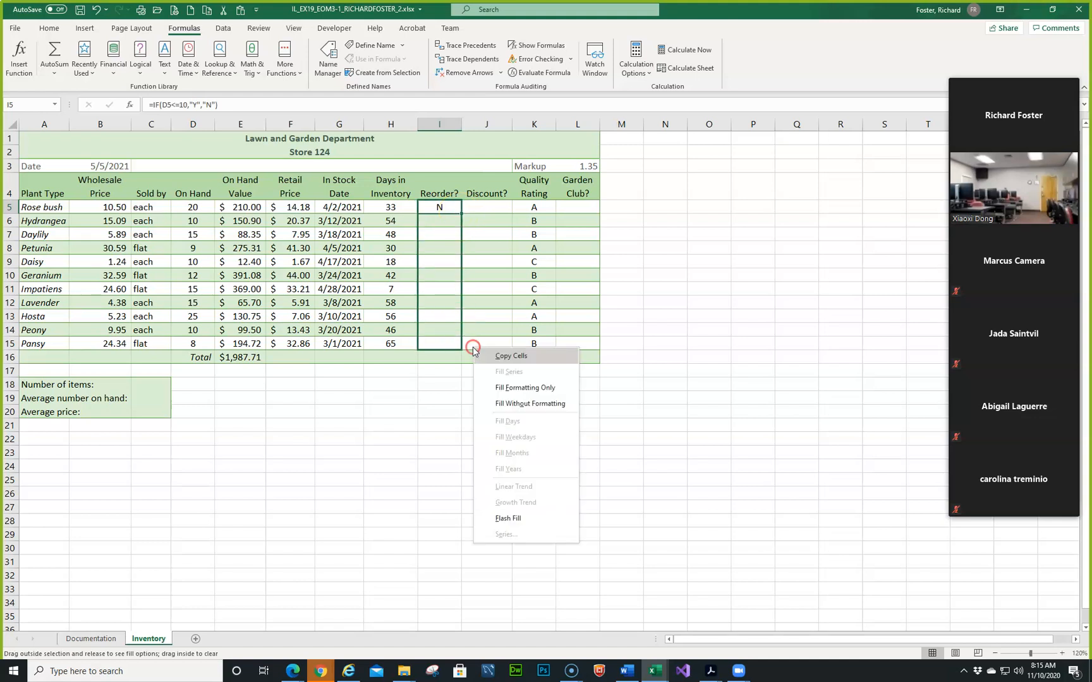
left_click(524, 407)
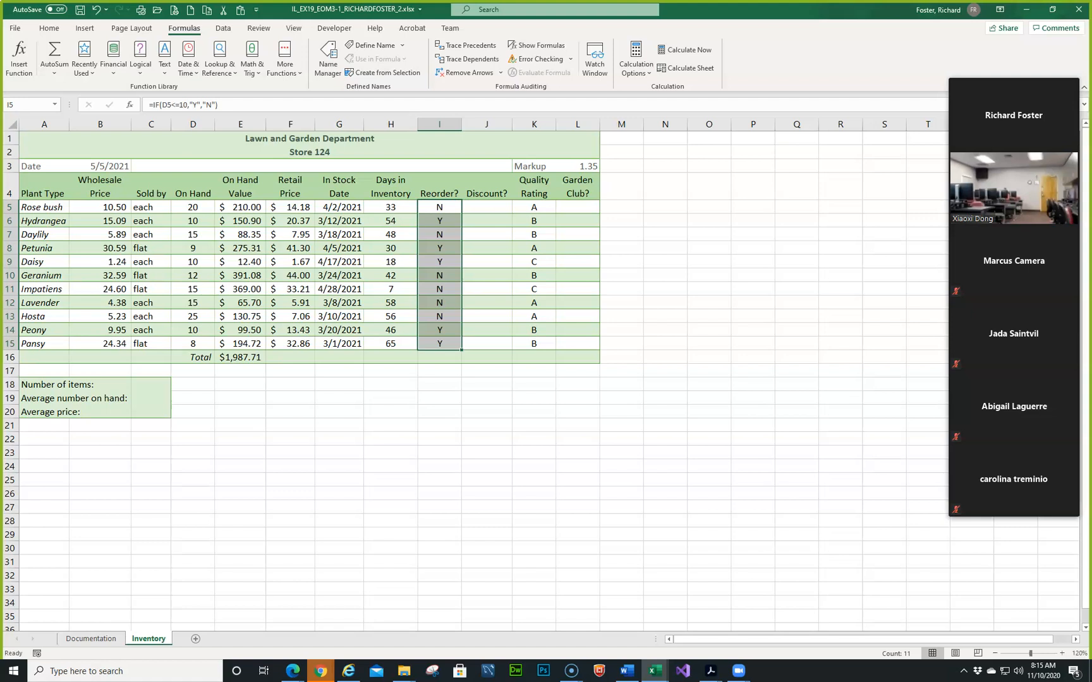
Bring the Word instructions into view to read step 6 on the AND function, and move them off the worksheet
left_click_drag(0, 88, 421, 44)
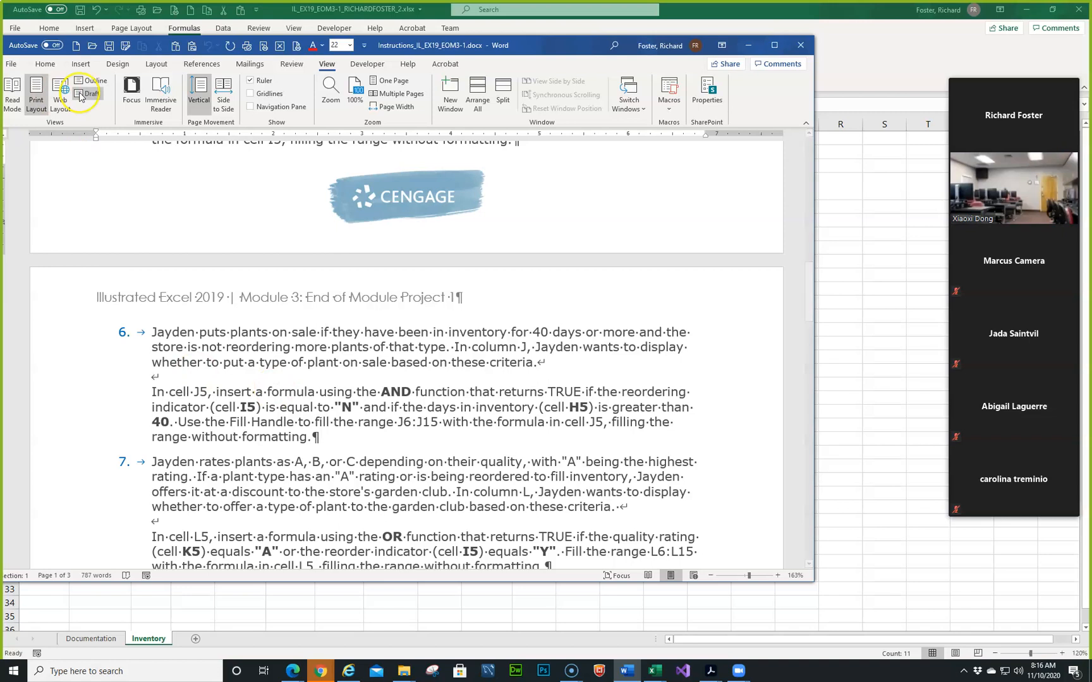
left_click_drag(560, 51, 0, 93)
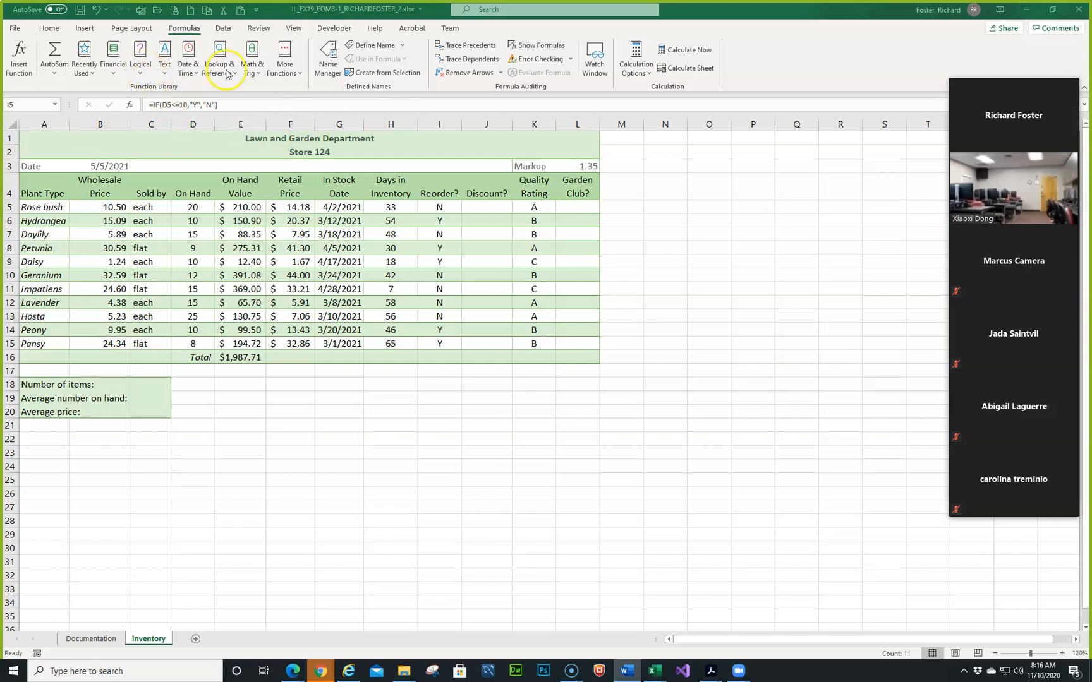
left_click(301, 76)
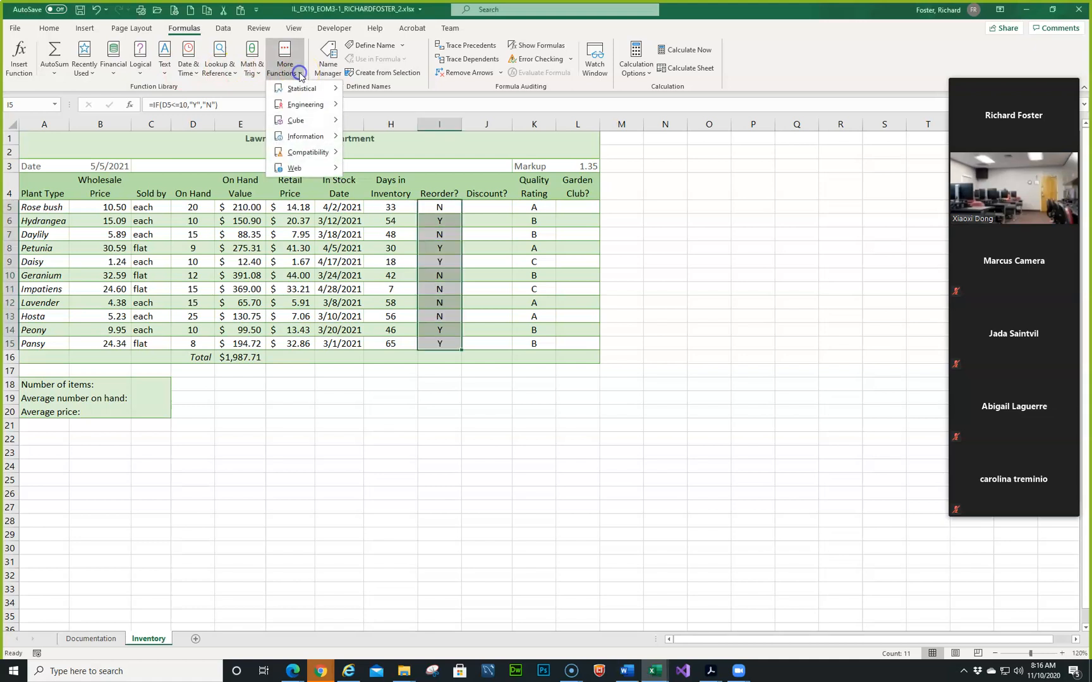
left_click(300, 88)
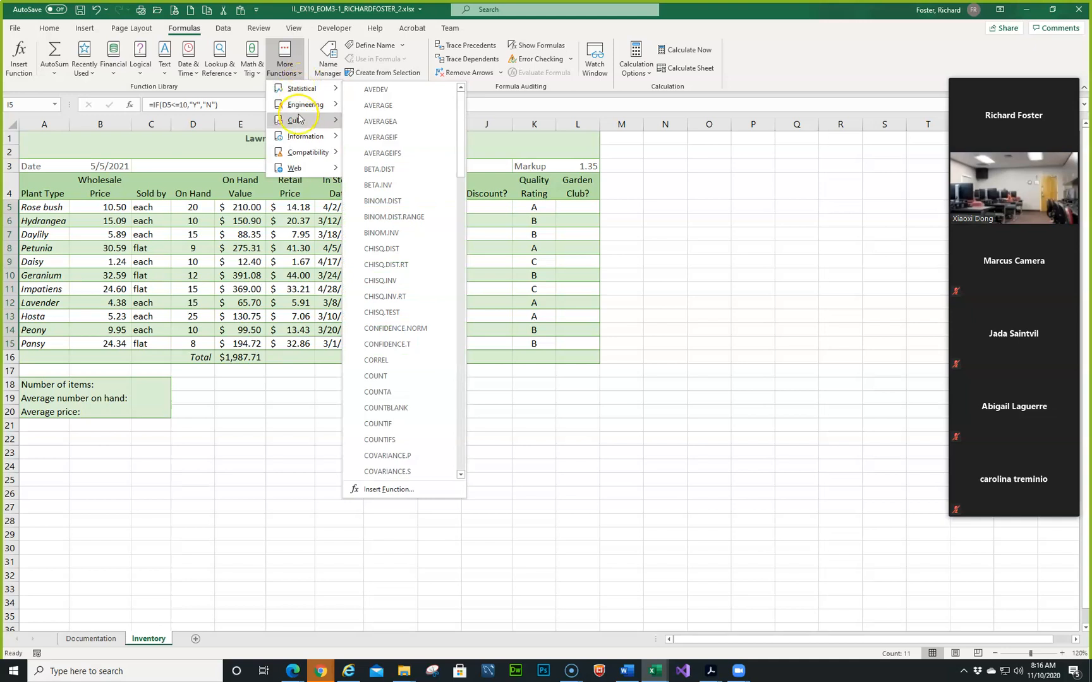
left_click(143, 69)
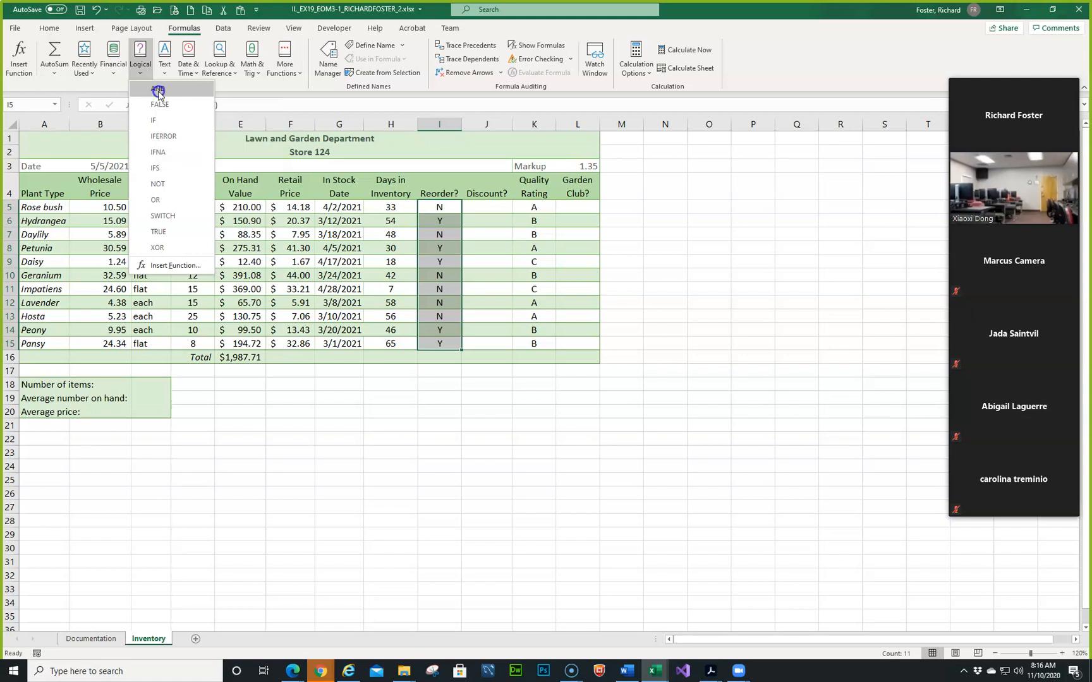
left_click(157, 89)
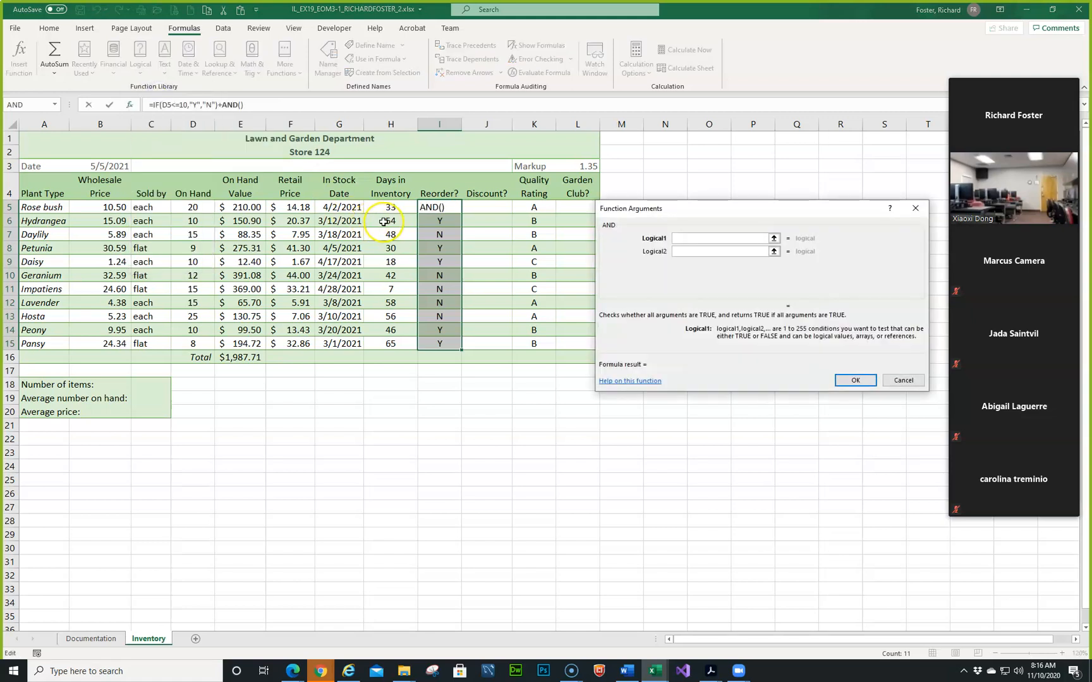
left_click(902, 381)
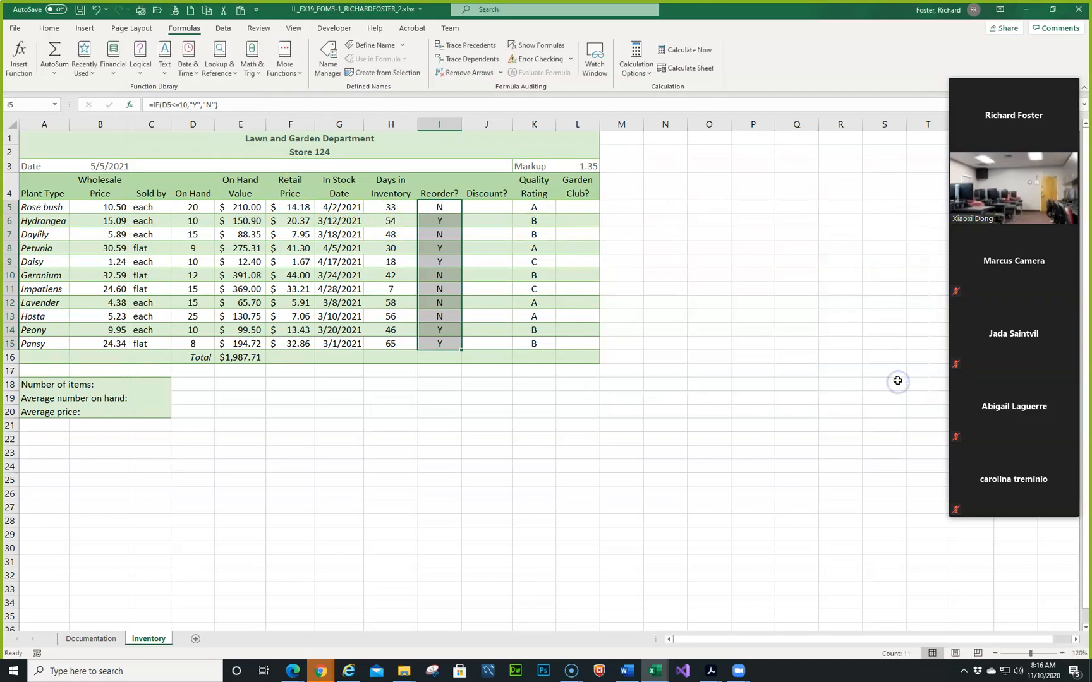
Insert an AND function in cell J5 with I5="N" as its first condition
left_click(486, 208)
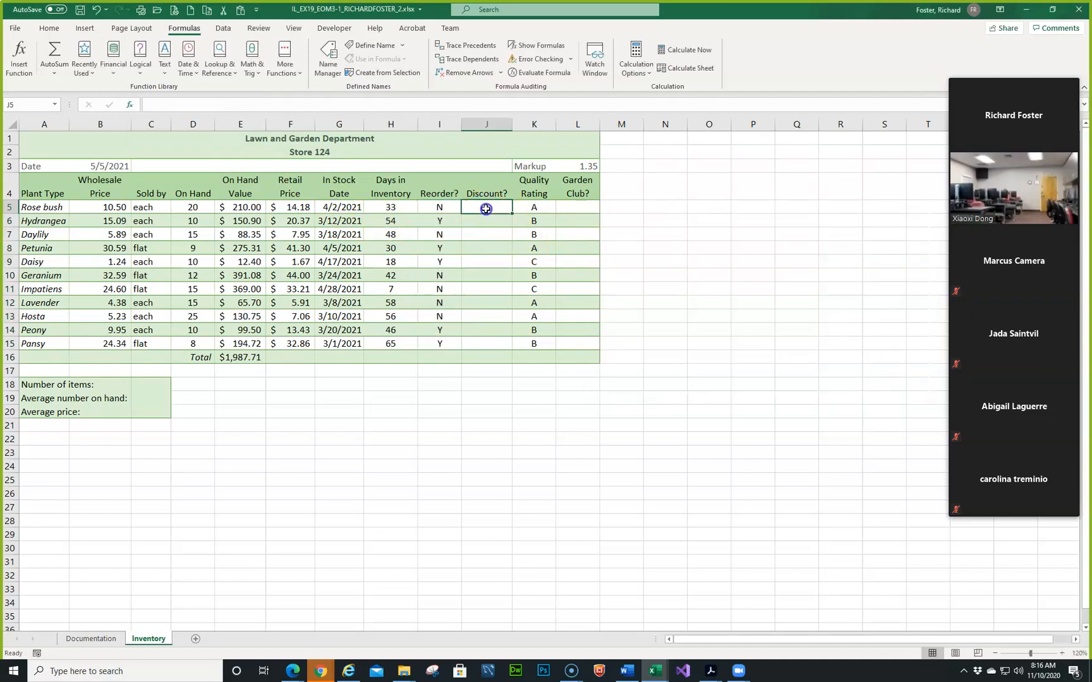
left_click(130, 108)
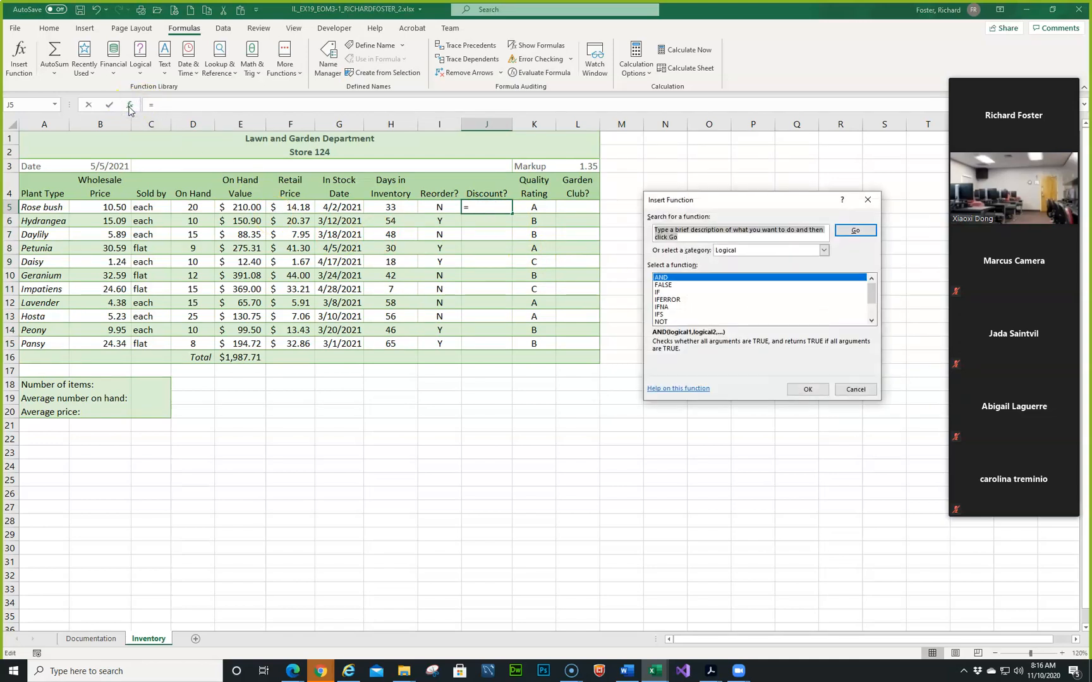
type("and")
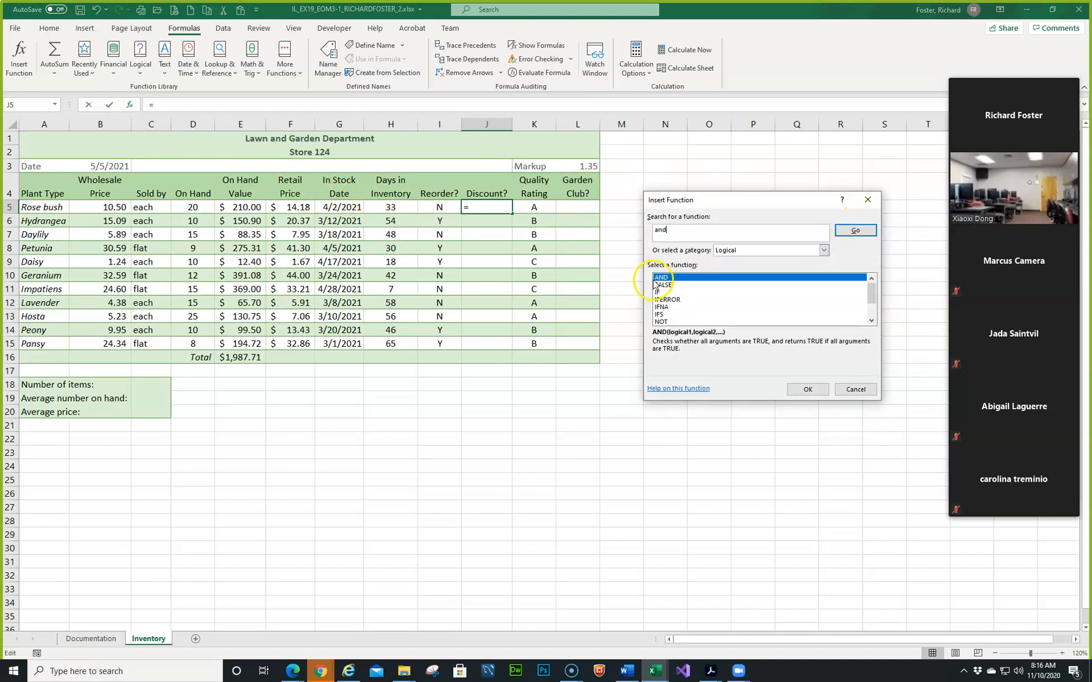
left_click(850, 231)
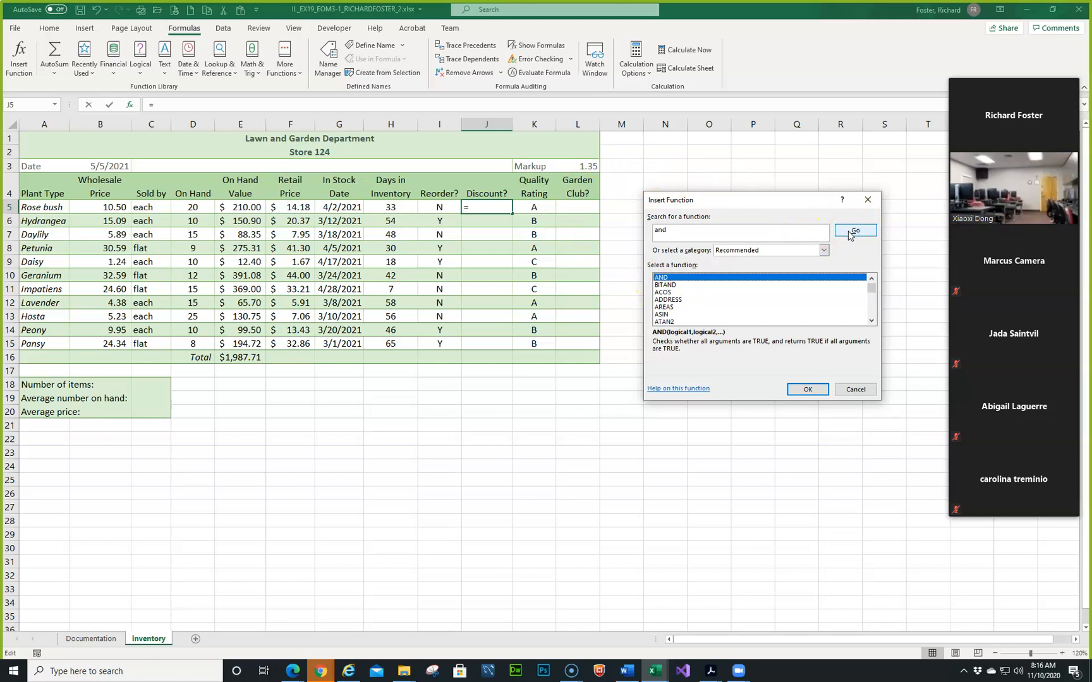
left_click(808, 390)
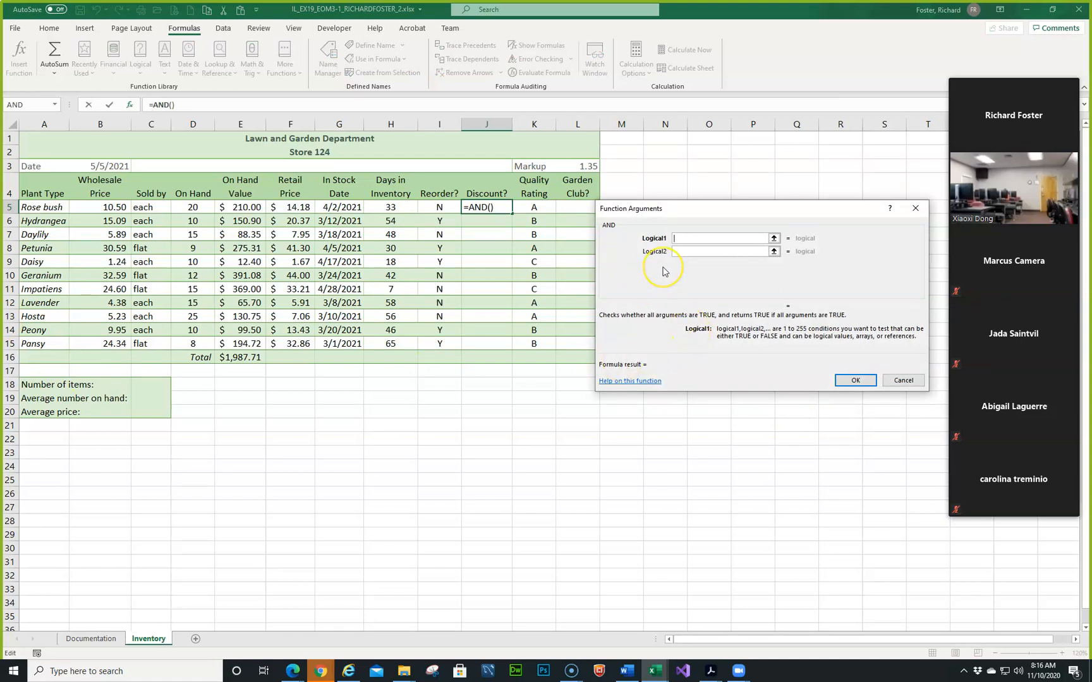
left_click(442, 205)
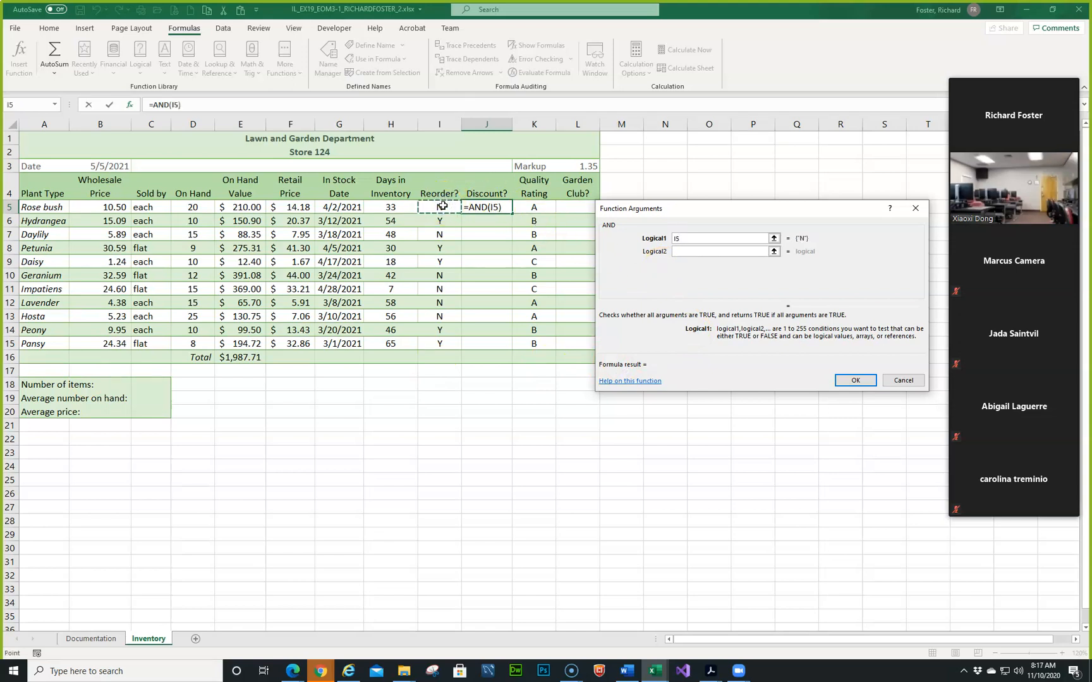
type("=\"N\"")
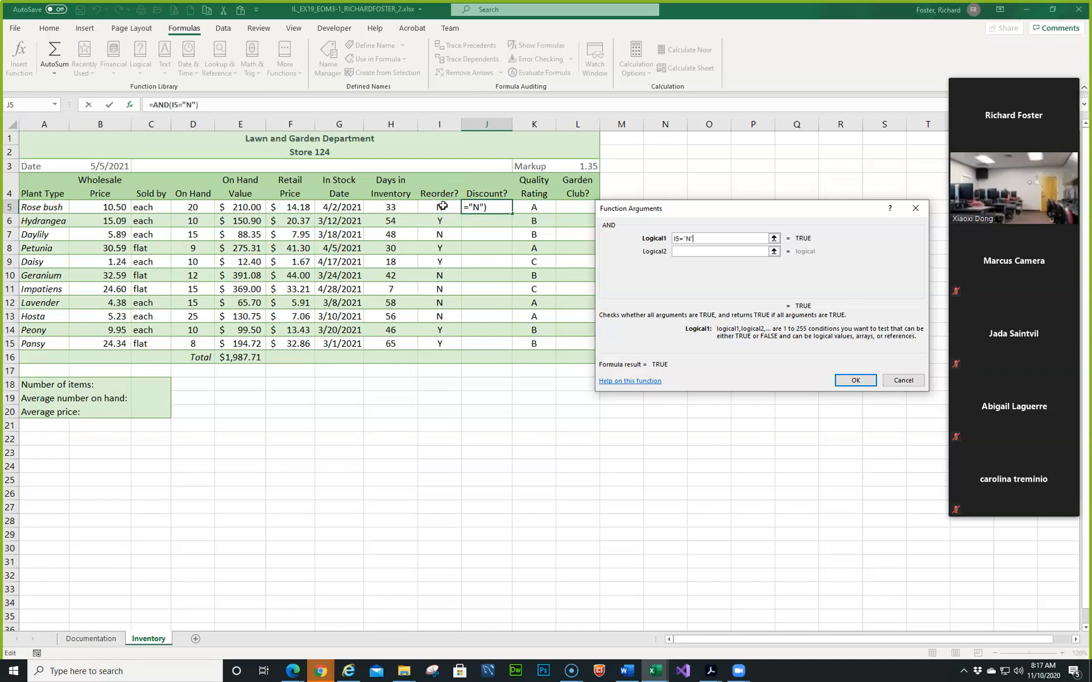
key("Tab")
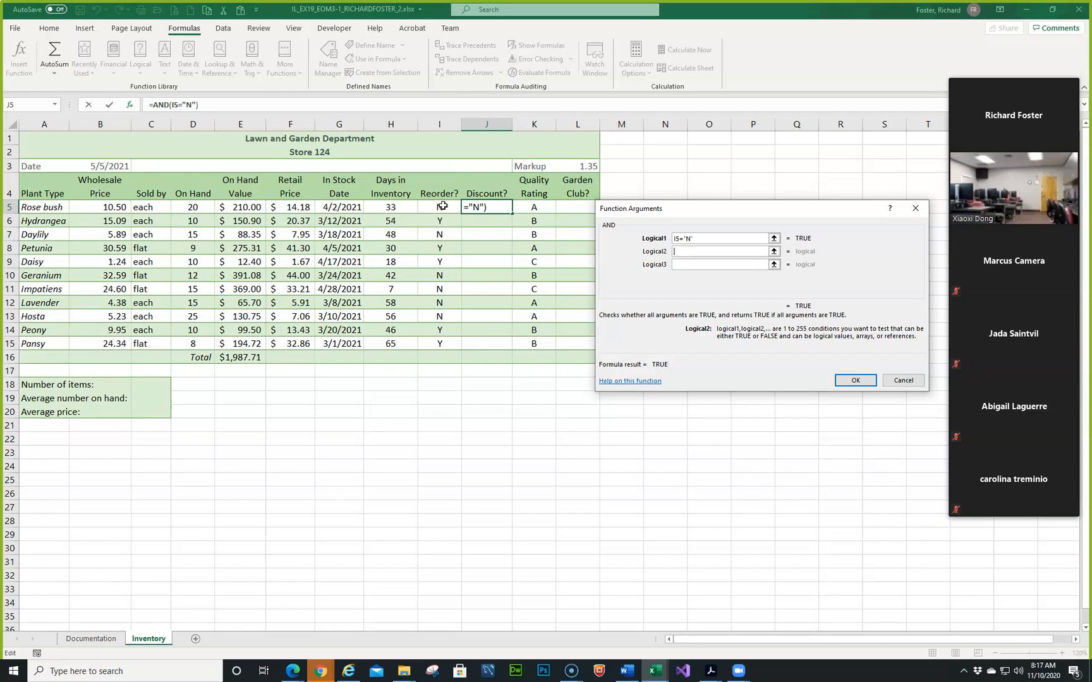
Complete the J5 AND function with the second condition H5>40, and fill it down through J15 without formatting
left_click(728, 256)
left_click(395, 208)
type(">40")
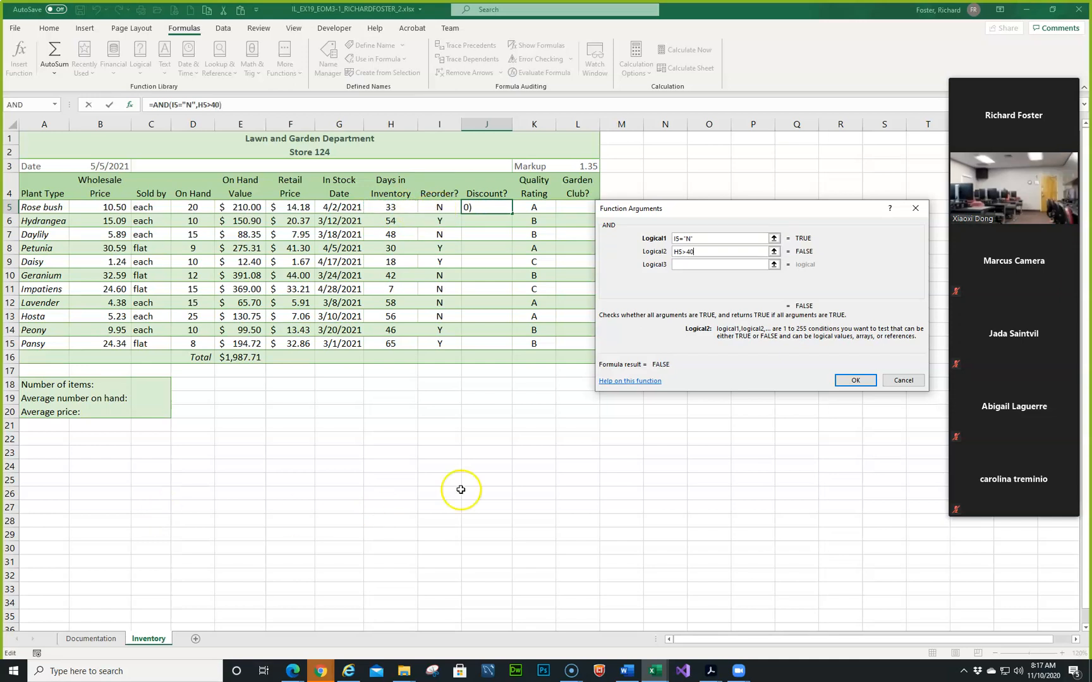
left_click(868, 381)
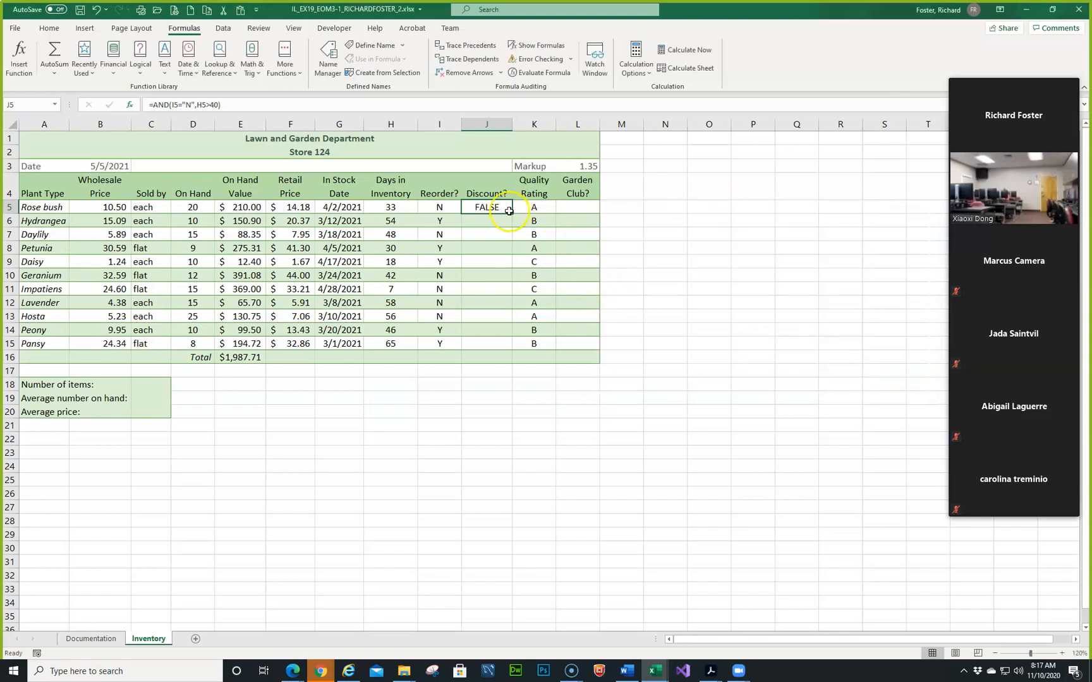
left_click_drag(511, 213, 510, 349)
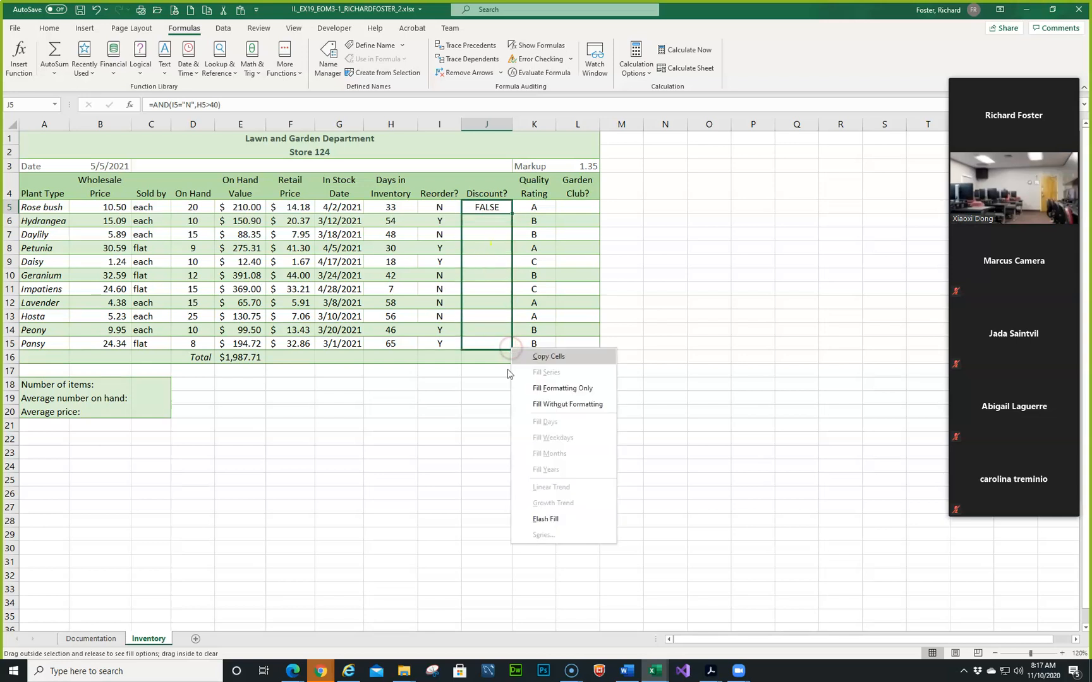
left_click(549, 403)
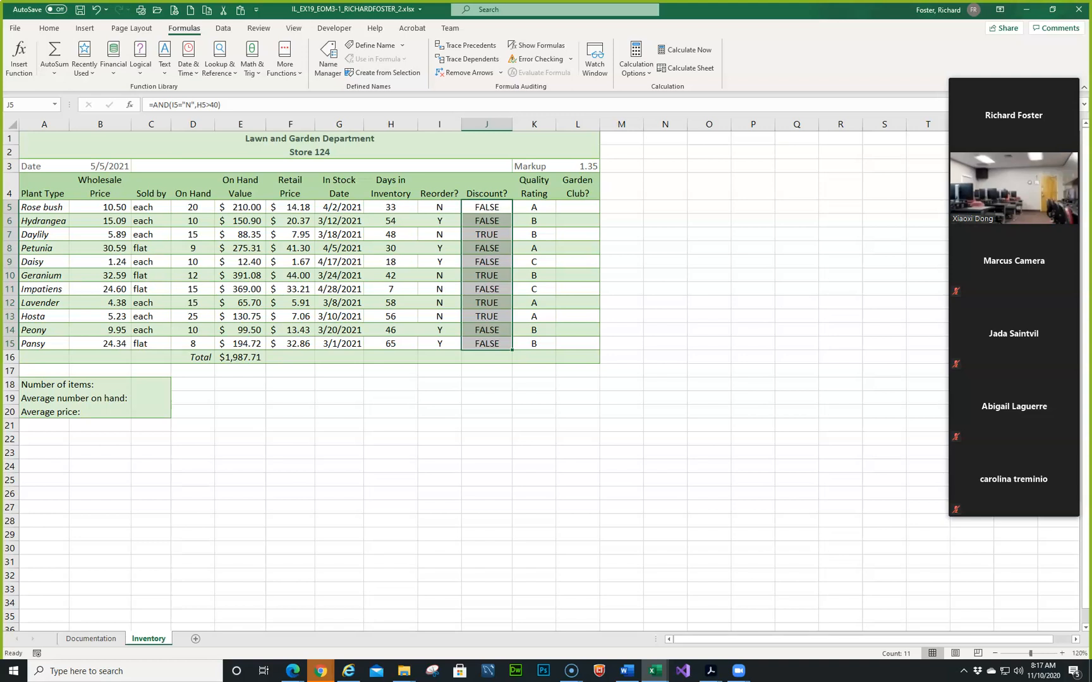
Bring the Word instructions over the worksheet to read step 7 on the OR function, and move them away again
left_click(626, 670)
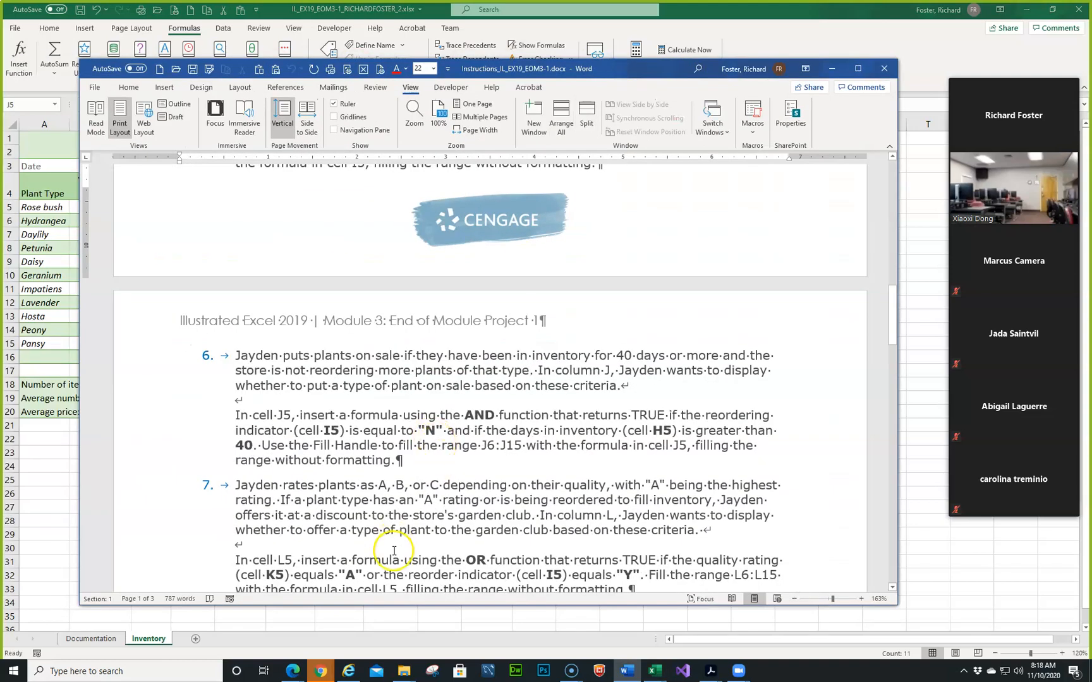
scroll(394, 551, "down", 2)
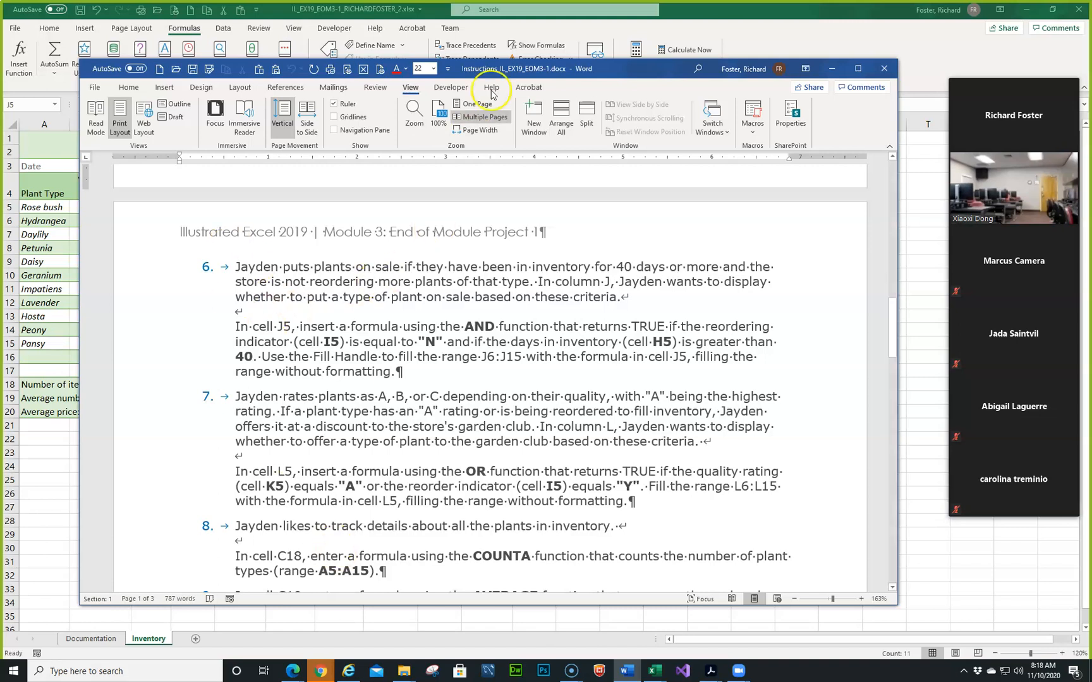
left_click_drag(669, 68, 0, 120)
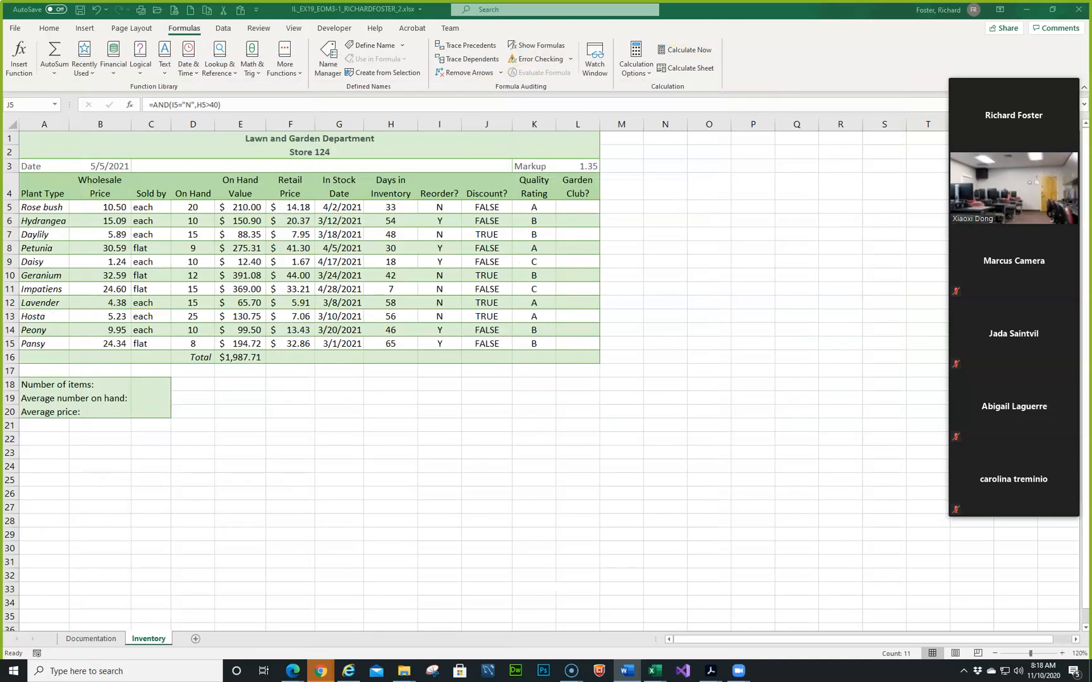
Insert an OR function in cell L5 with K5="A" as its first condition
left_click(580, 208)
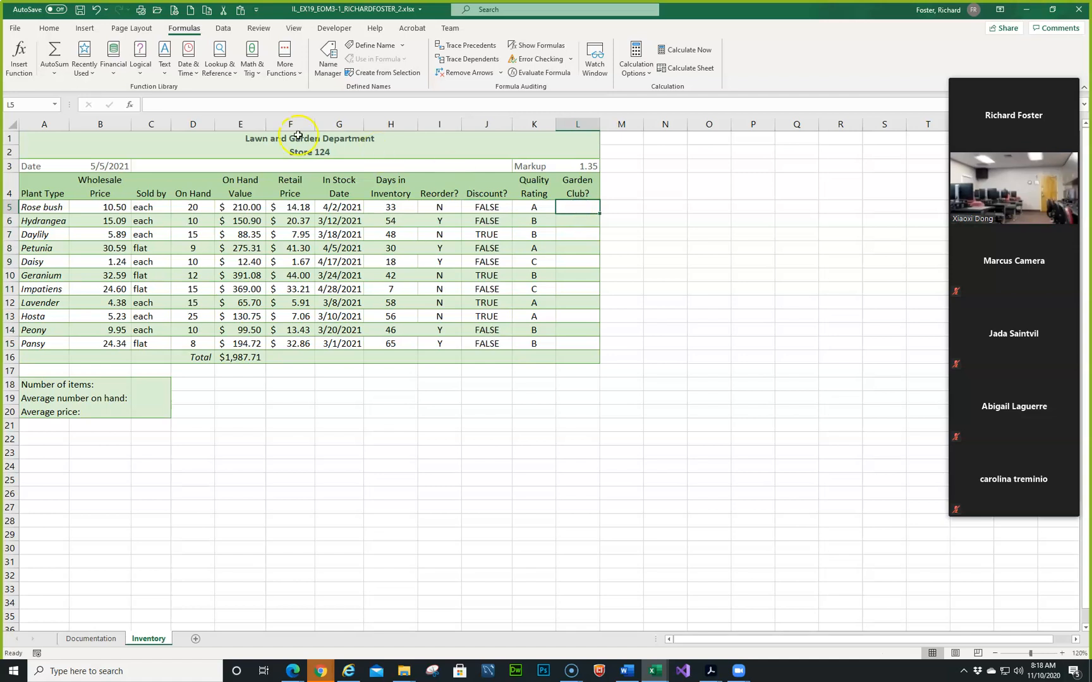
left_click(140, 68)
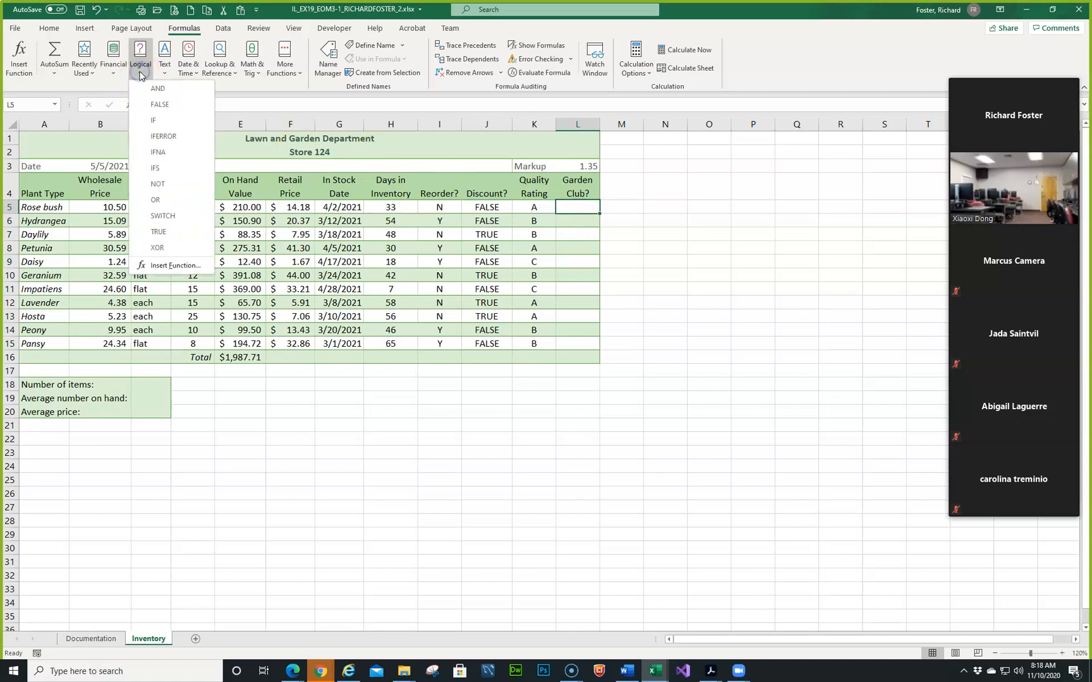
left_click(154, 199)
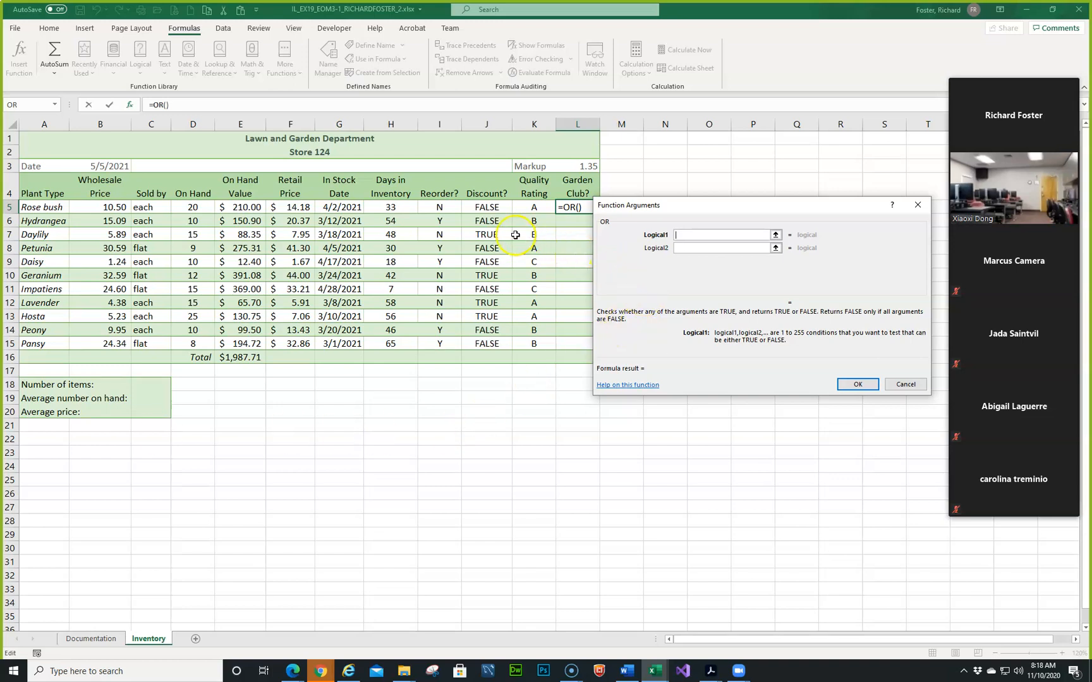
left_click(537, 207)
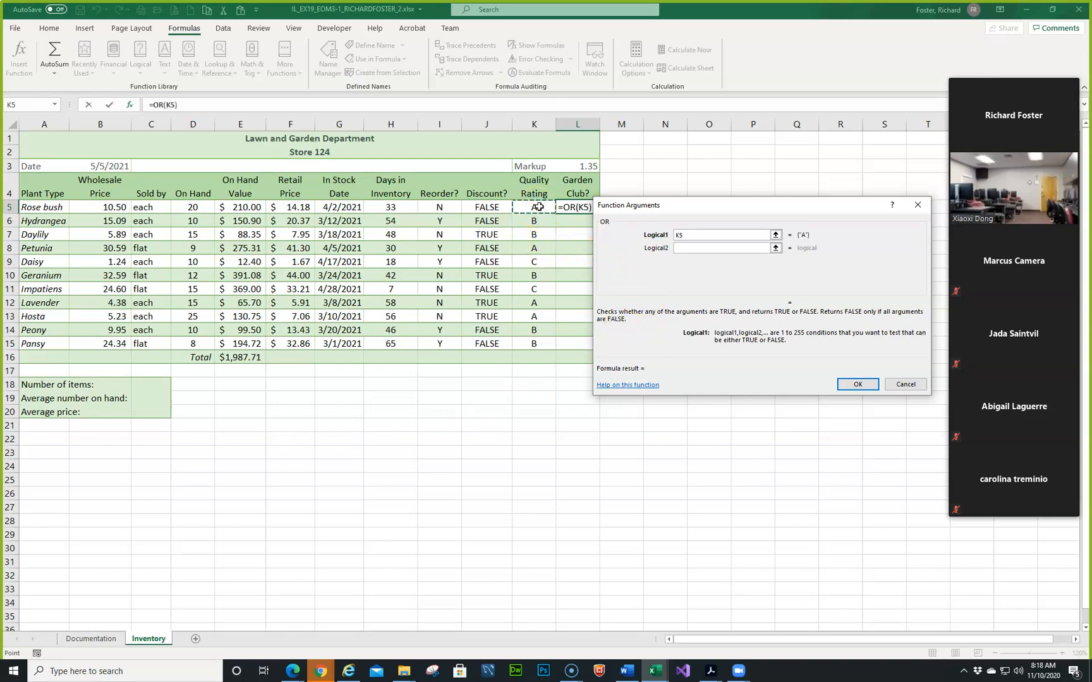
type("=A")
key("Tab")
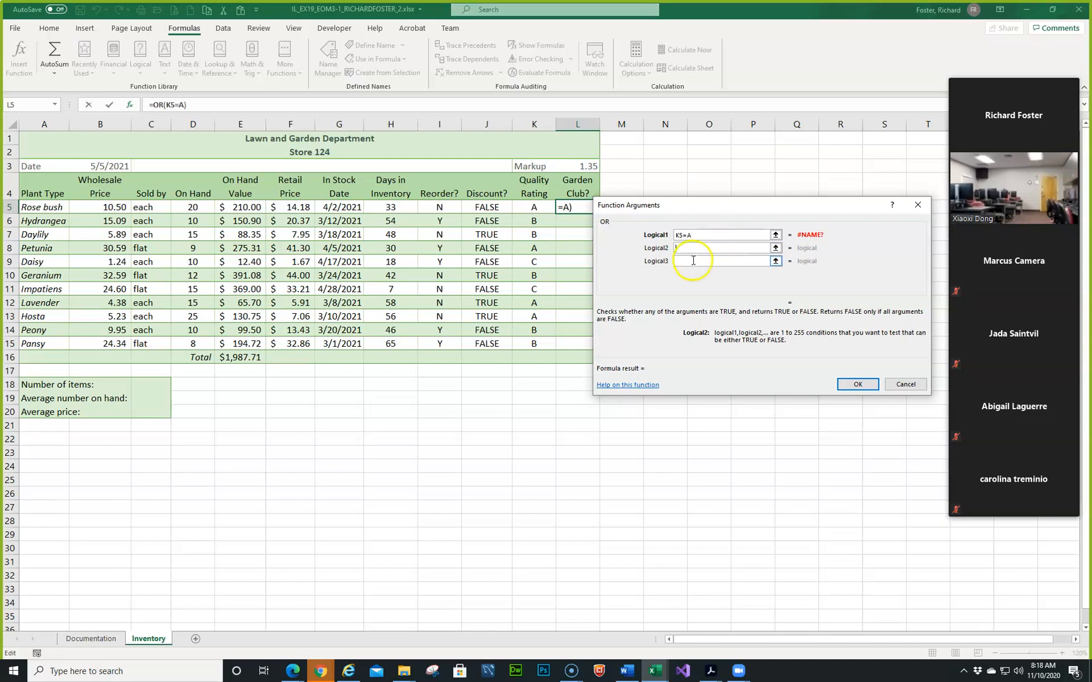
left_click(702, 237)
left_click(703, 236)
type("\"A")
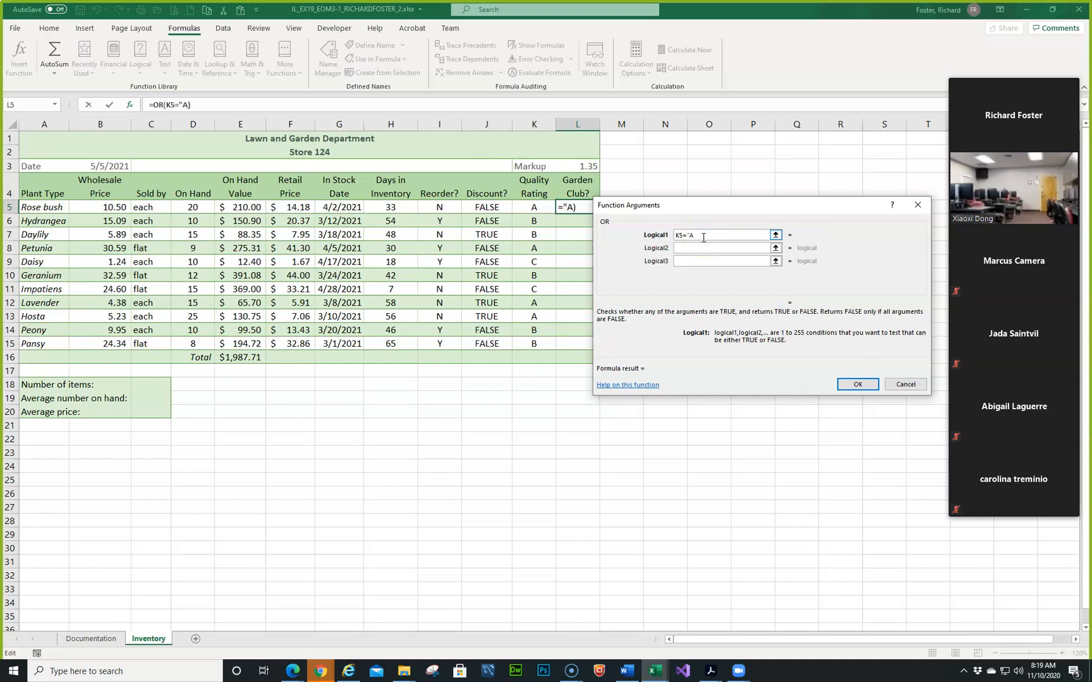
type("\"")
left_click(693, 247)
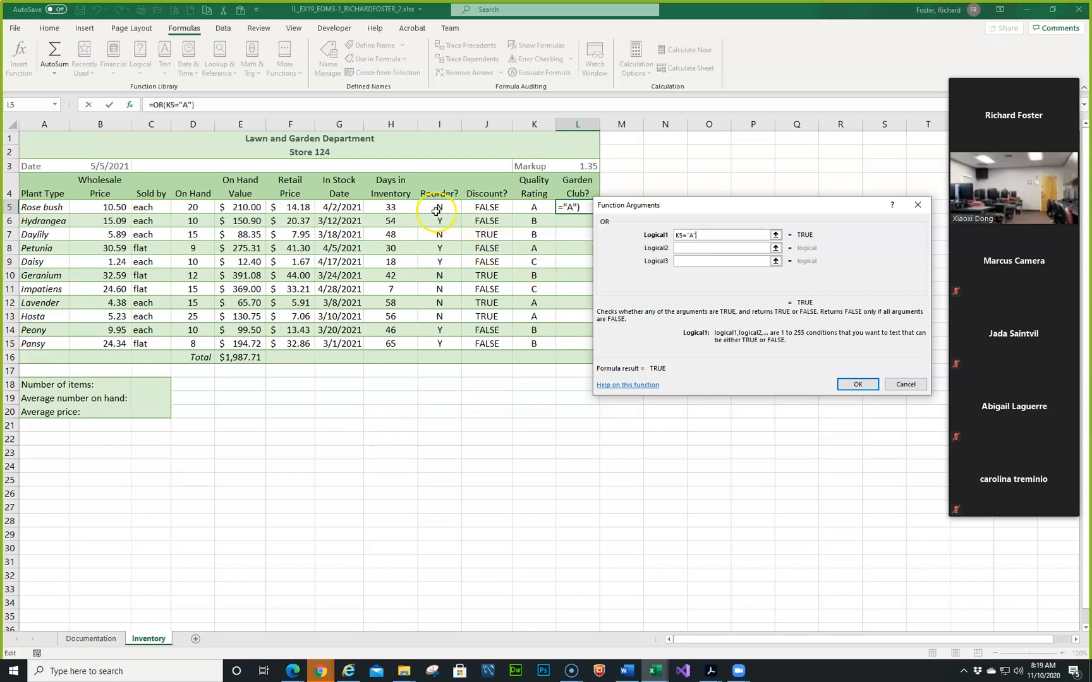
type("+I5")
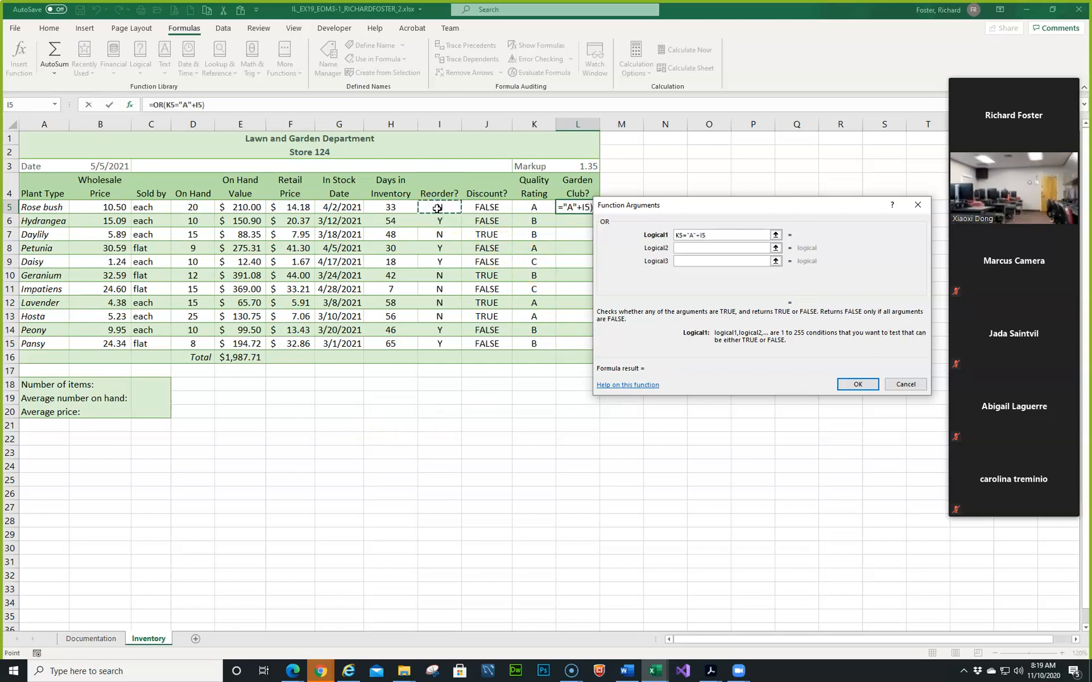
key("BackSpace")
key("BackSpace")
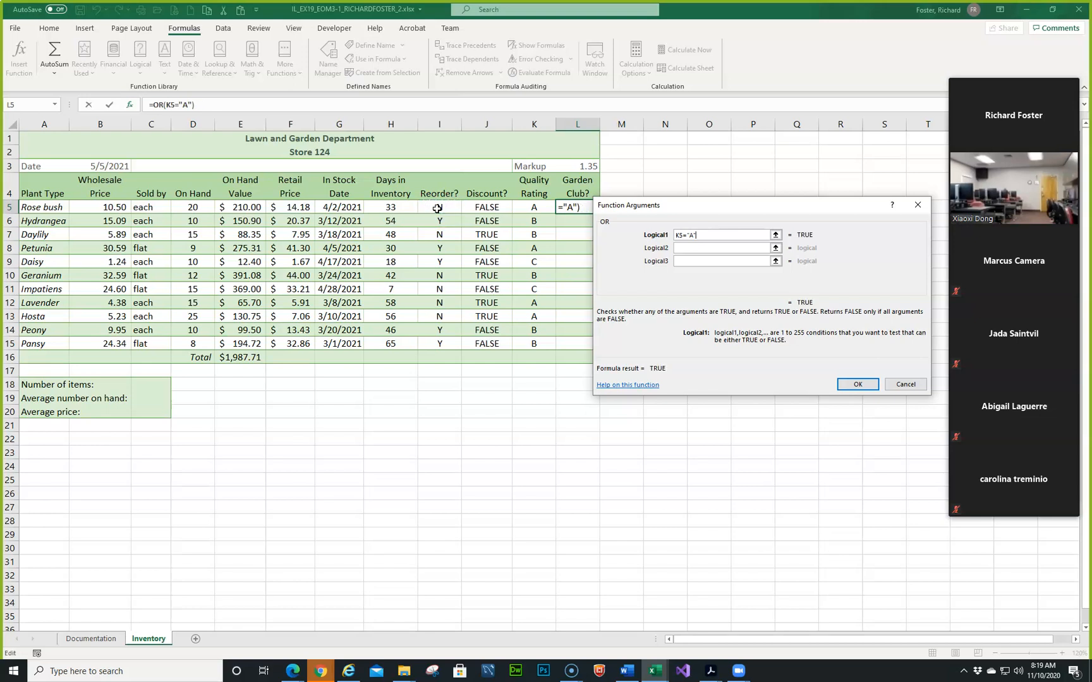
Complete the L5 OR function with the second condition I5="Y", and fill it down through L15 without formatting
left_click(726, 247)
left_click(436, 208)
type("=\"Y\"")
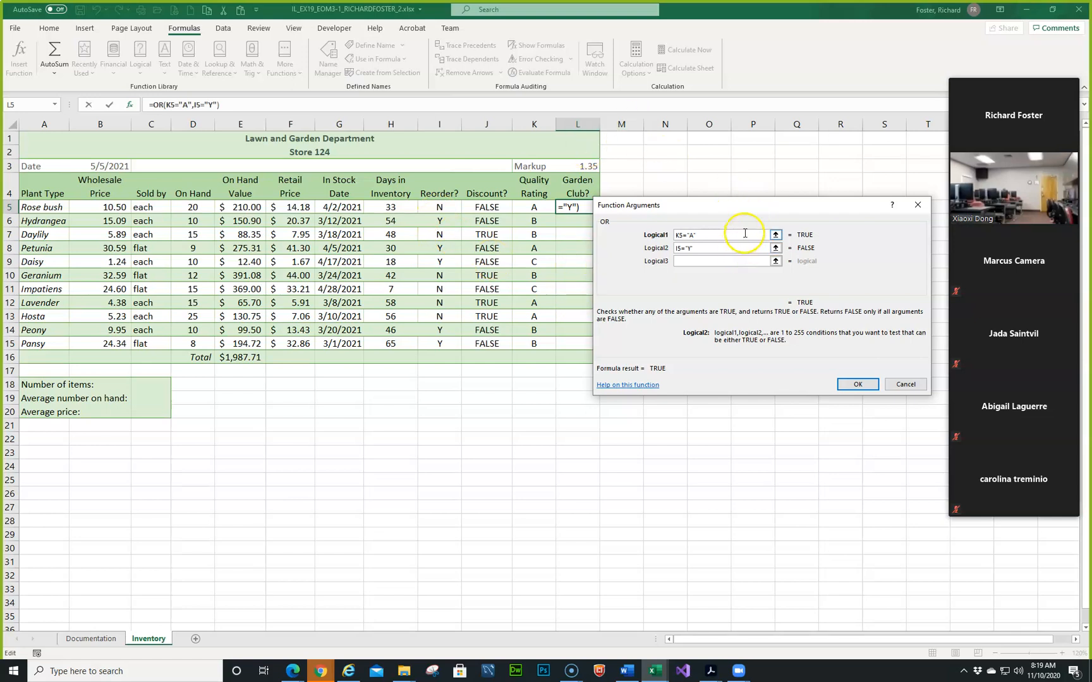
left_click(843, 382)
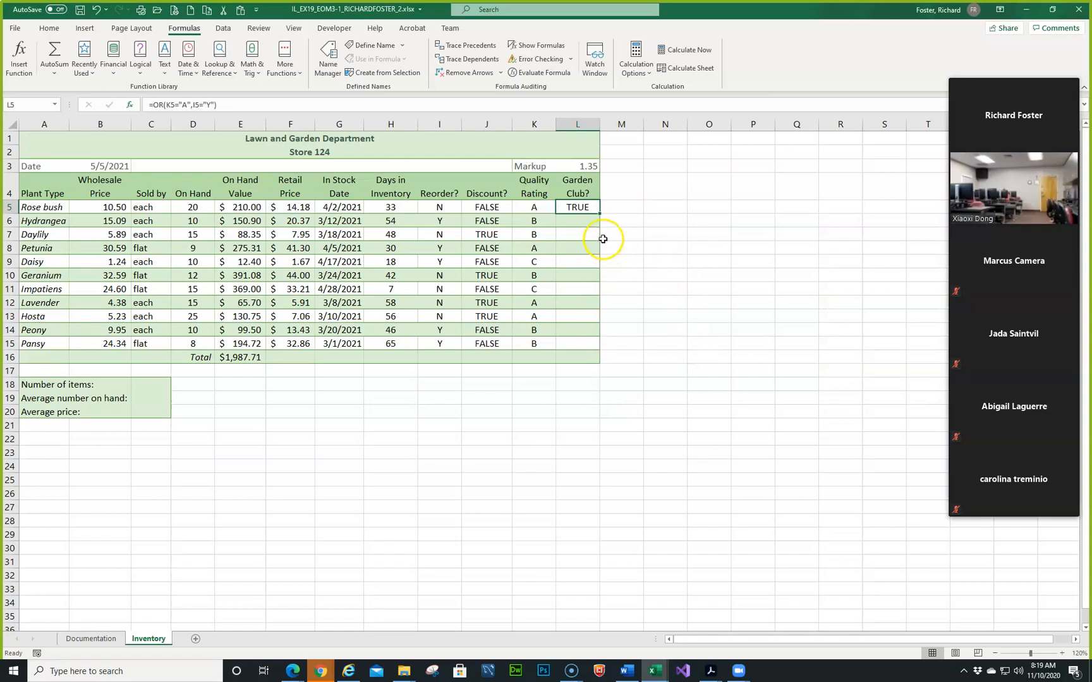
left_click_drag(599, 214, 600, 357)
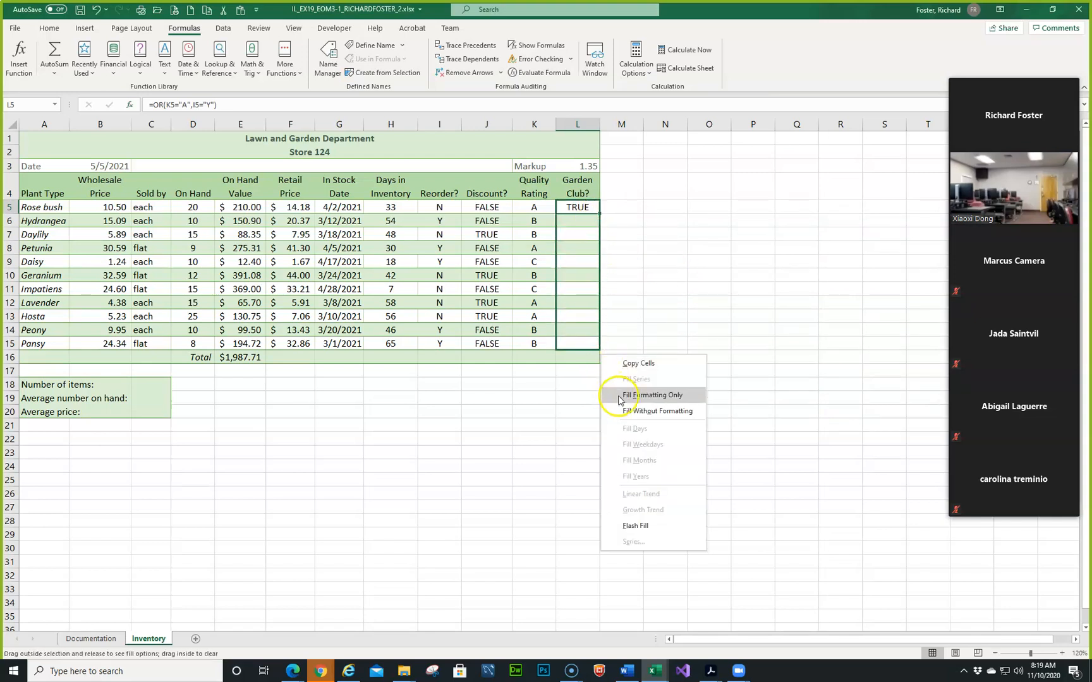
left_click(630, 411)
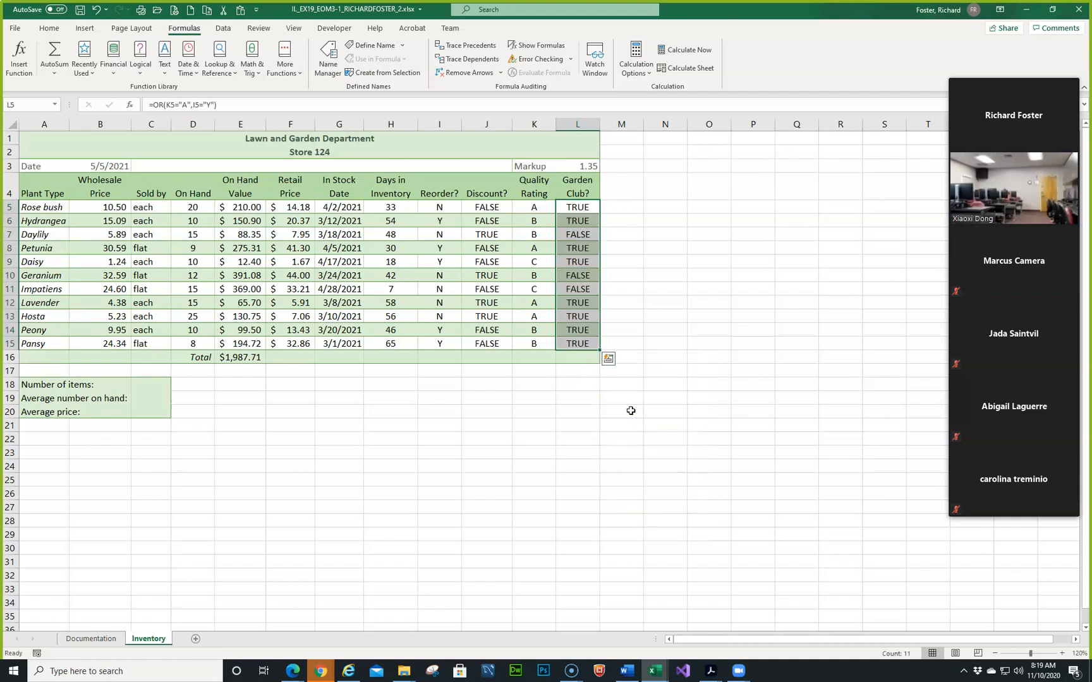
Bring the Word instructions into view to read steps 8 to 10 on COUNTA, AVERAGE and ROUNDUP, and move them off the worksheet
left_click(616, 429)
left_click_drag(1, 99, 609, 99)
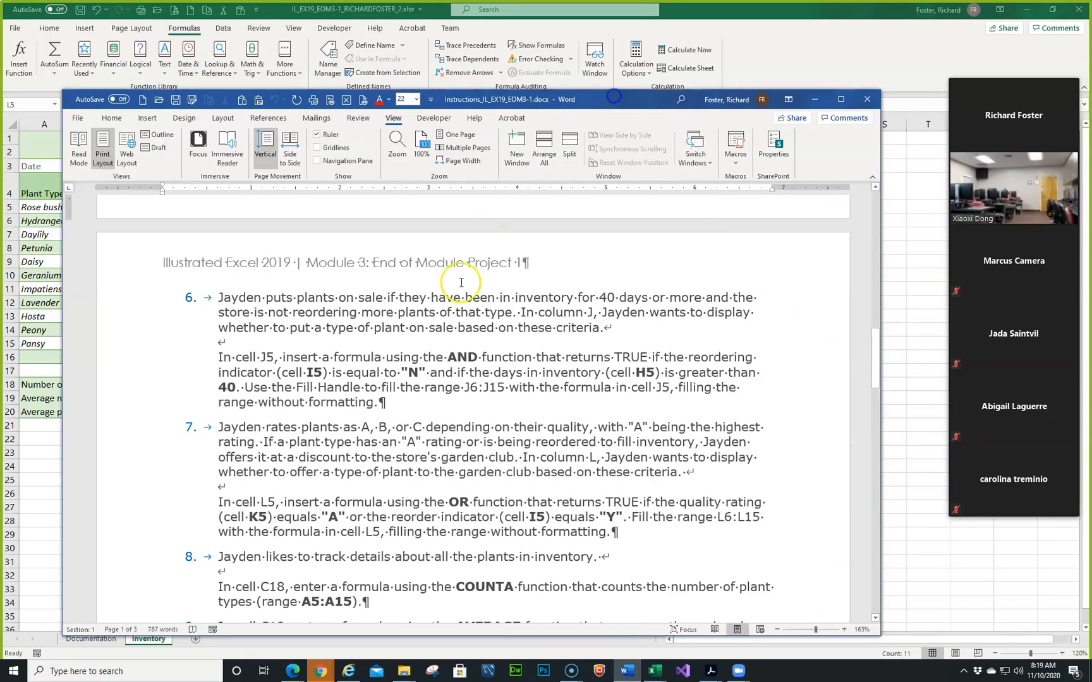
scroll(428, 480, "down", 1)
scroll(428, 480, "down", 3)
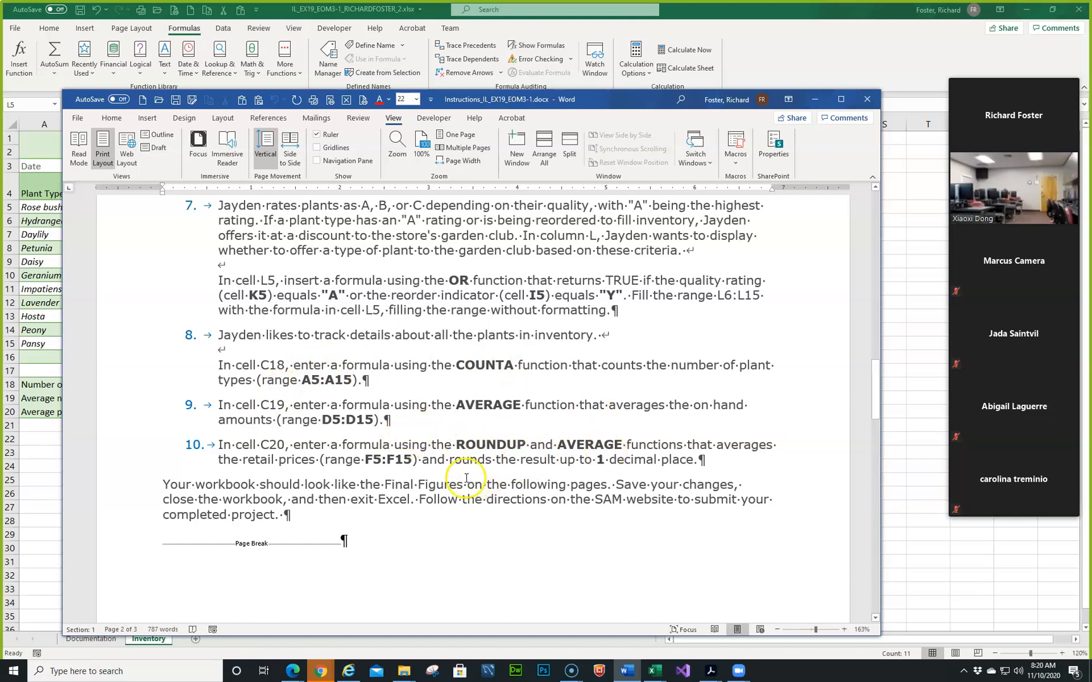
left_click(634, 104)
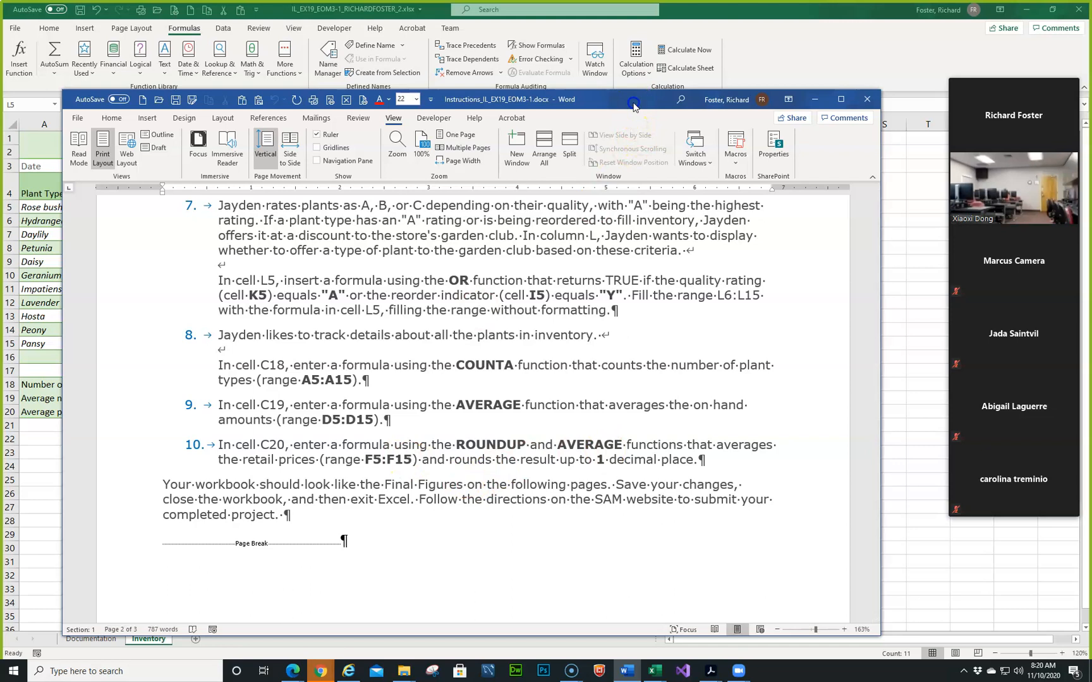
left_click_drag(633, 104, 0, 285)
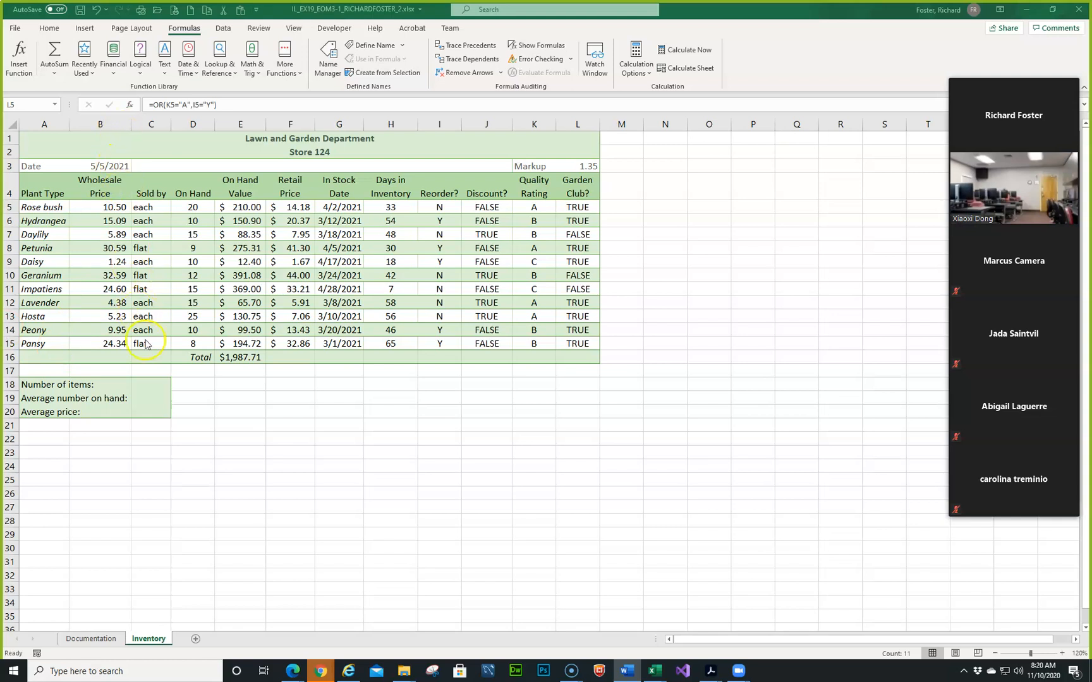
Insert a COUNTA function in cell C18 that counts the plant types in the range A5:A15
left_click(148, 386)
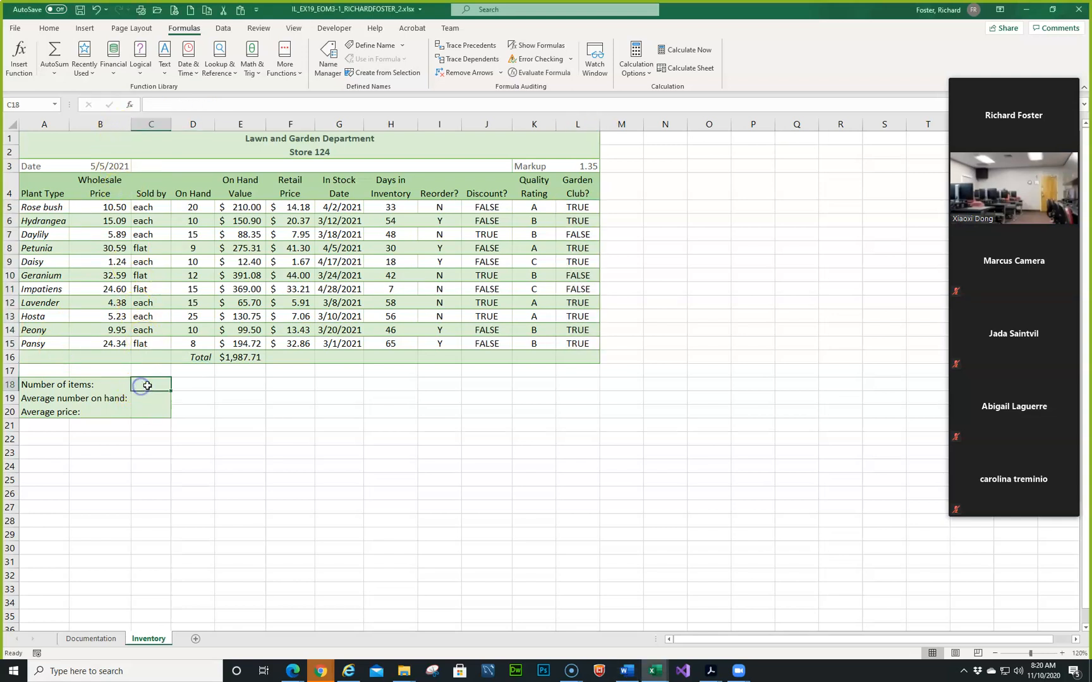
left_click(187, 383)
left_click(146, 385)
left_click(301, 76)
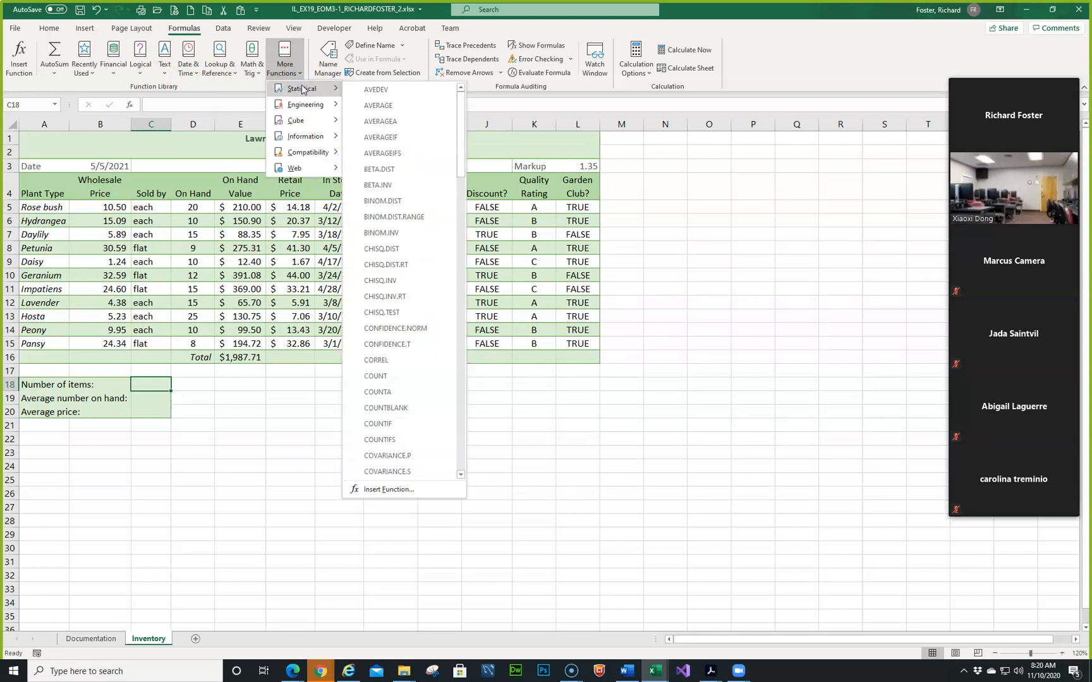
left_click(395, 393)
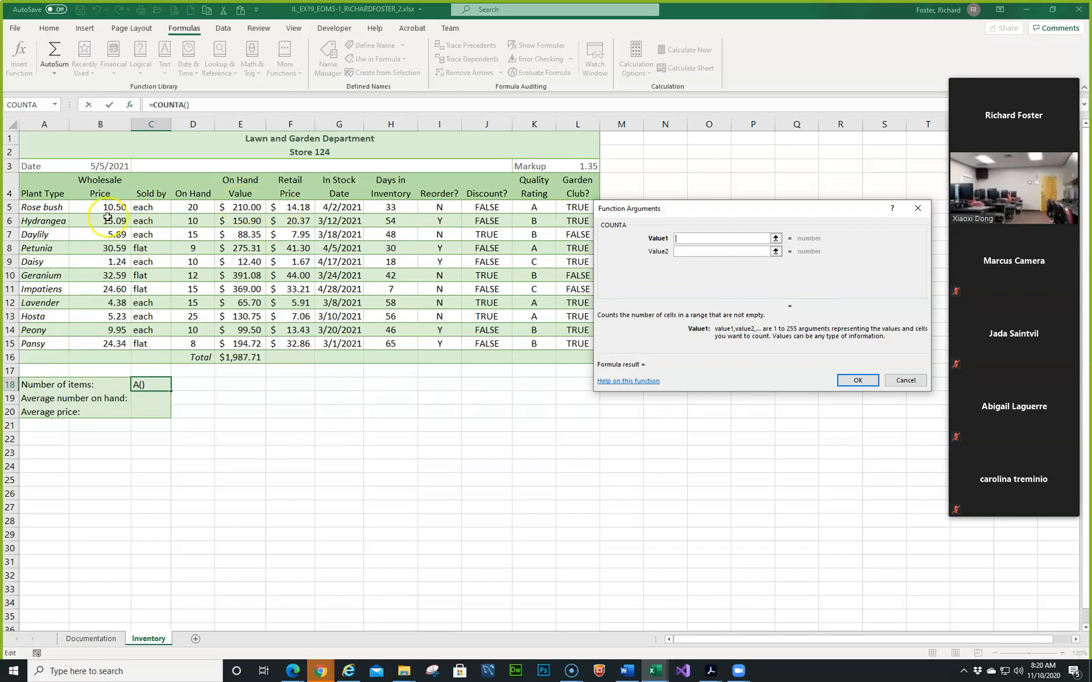
left_click_drag(45, 208, 60, 340)
left_click(859, 381)
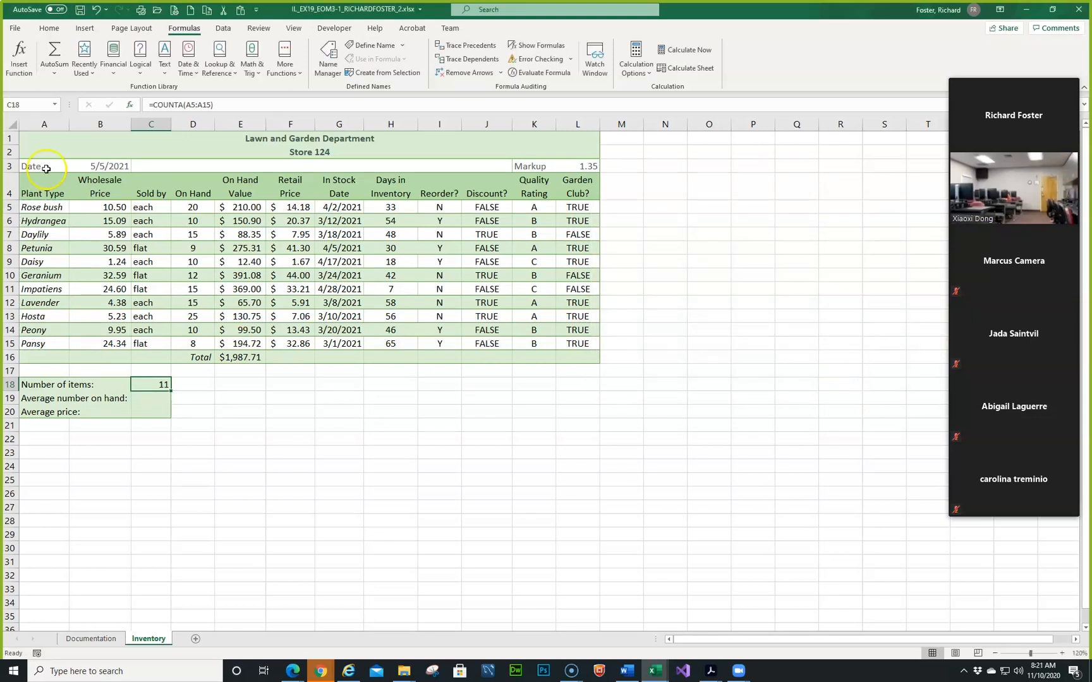
Enter an AVERAGE function in cell C19 for the on-hand amounts in the range D5:D15
left_click(141, 399)
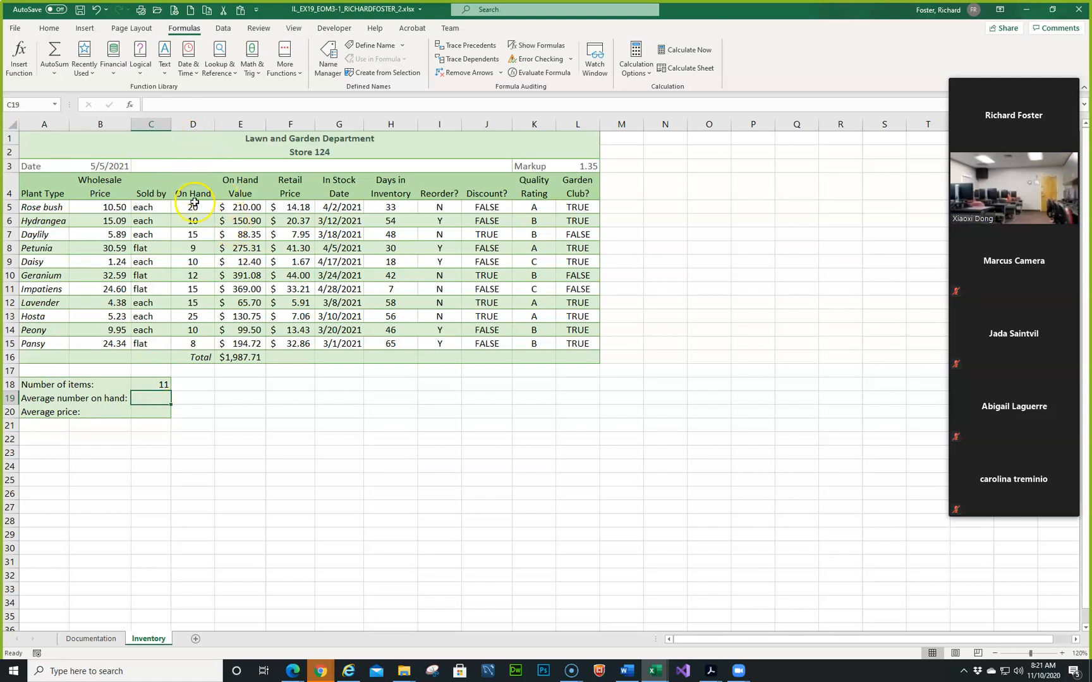
left_click_drag(196, 206, 198, 336)
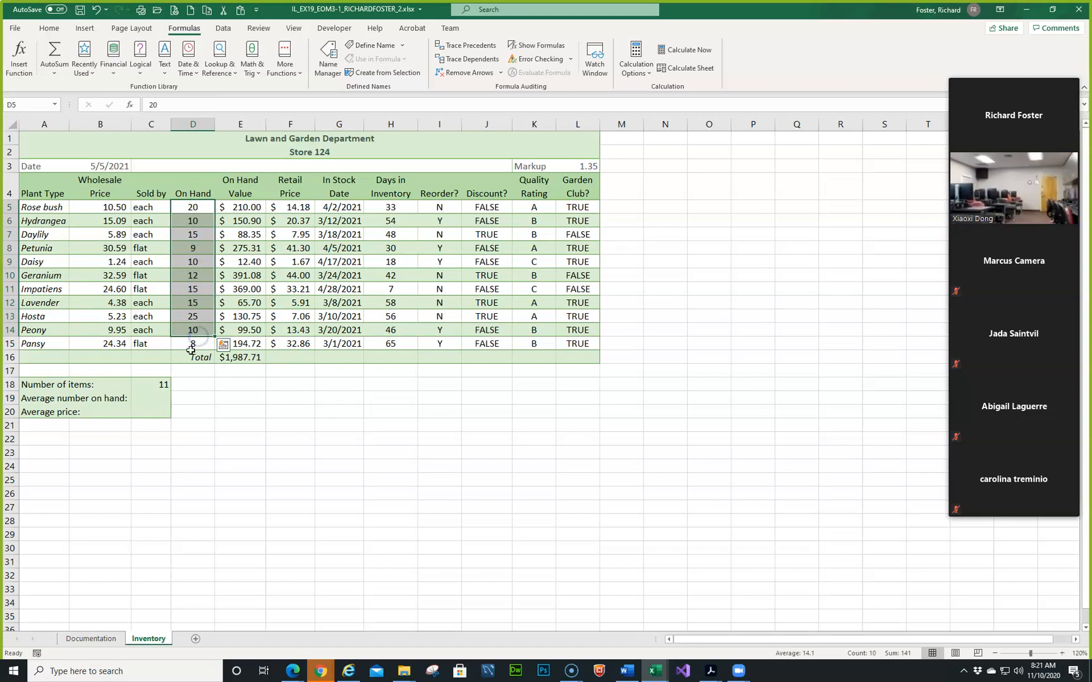
left_click(154, 397)
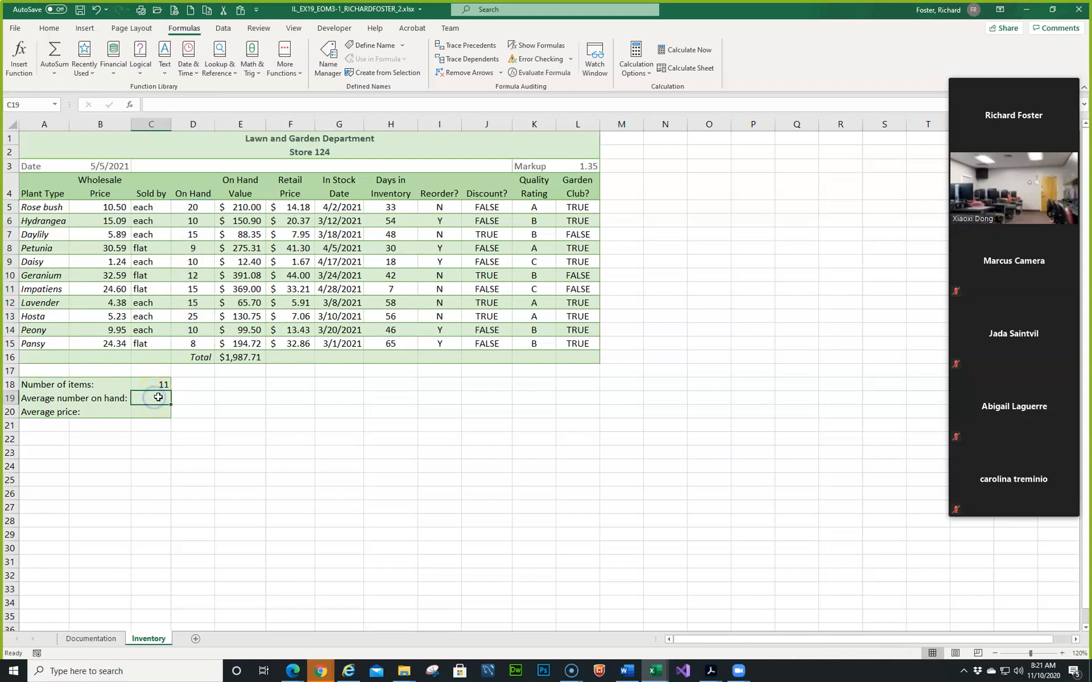
left_click(54, 73)
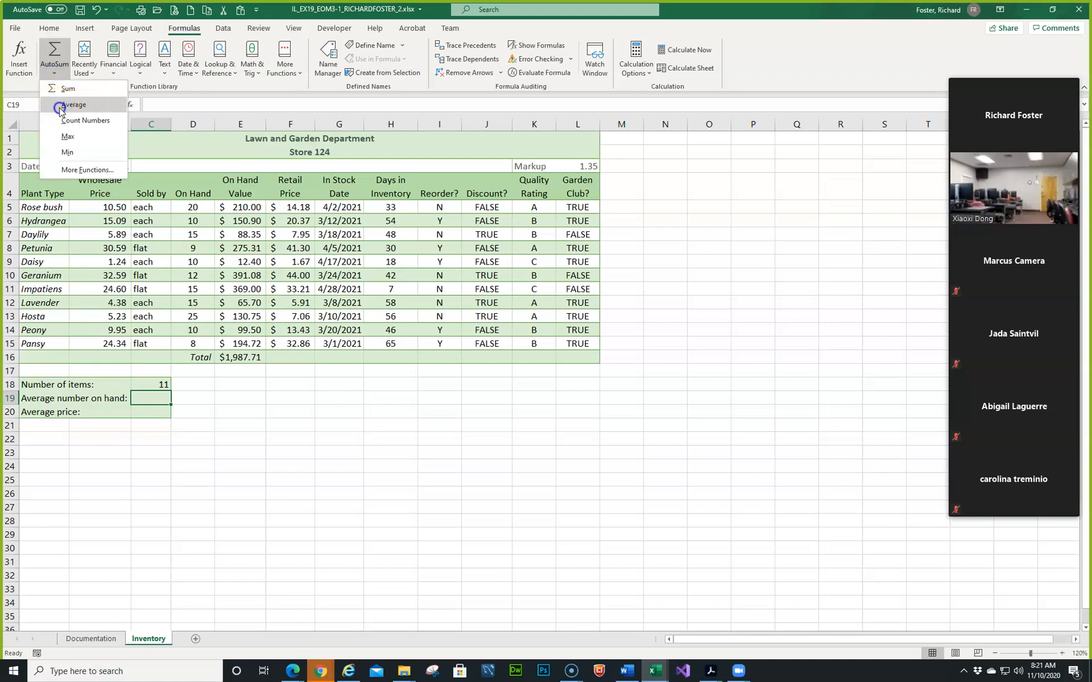
left_click(54, 104)
left_click_drag(183, 213, 192, 341)
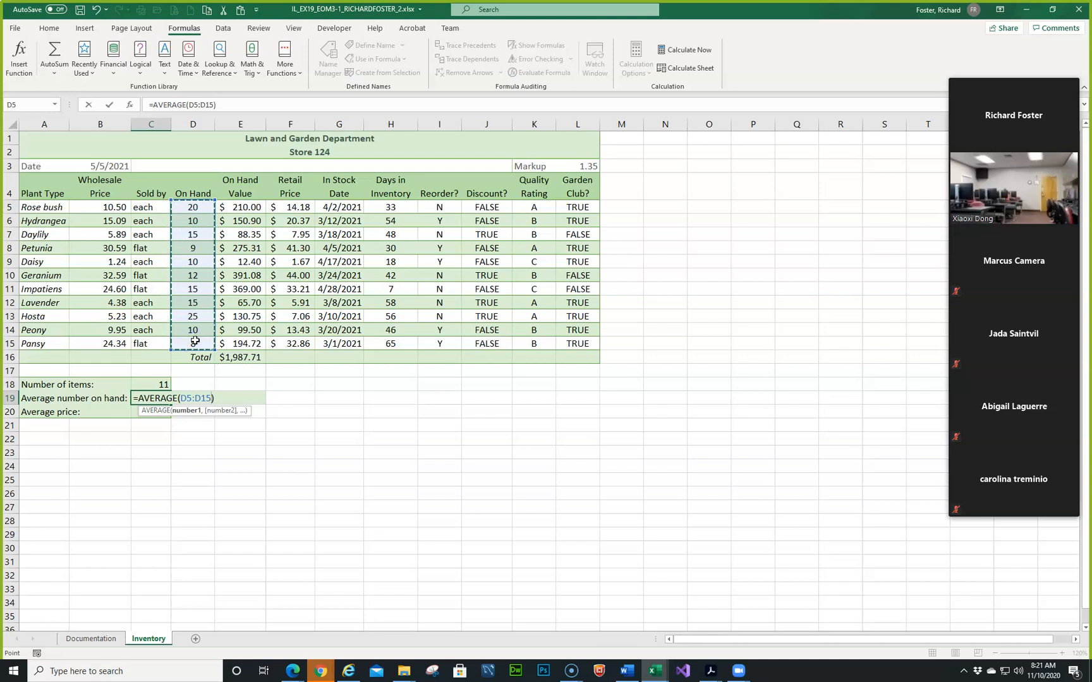
key("Return")
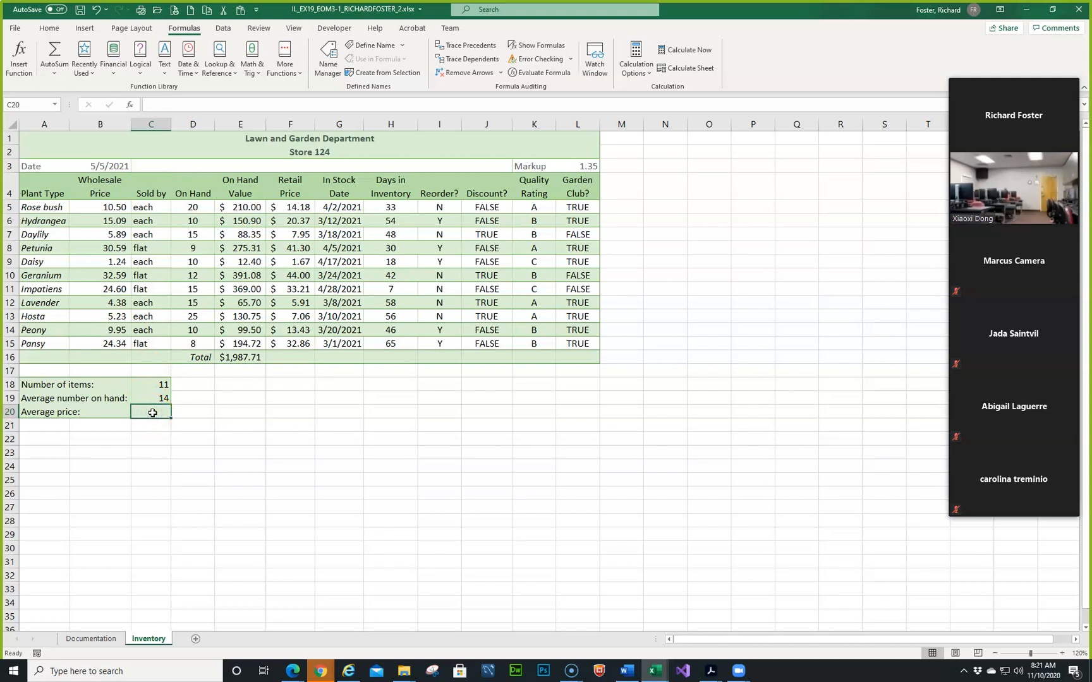
Enter an AVERAGE function in cell C20 for the retail prices in the range F5:F15
left_click(55, 81)
left_click(72, 107)
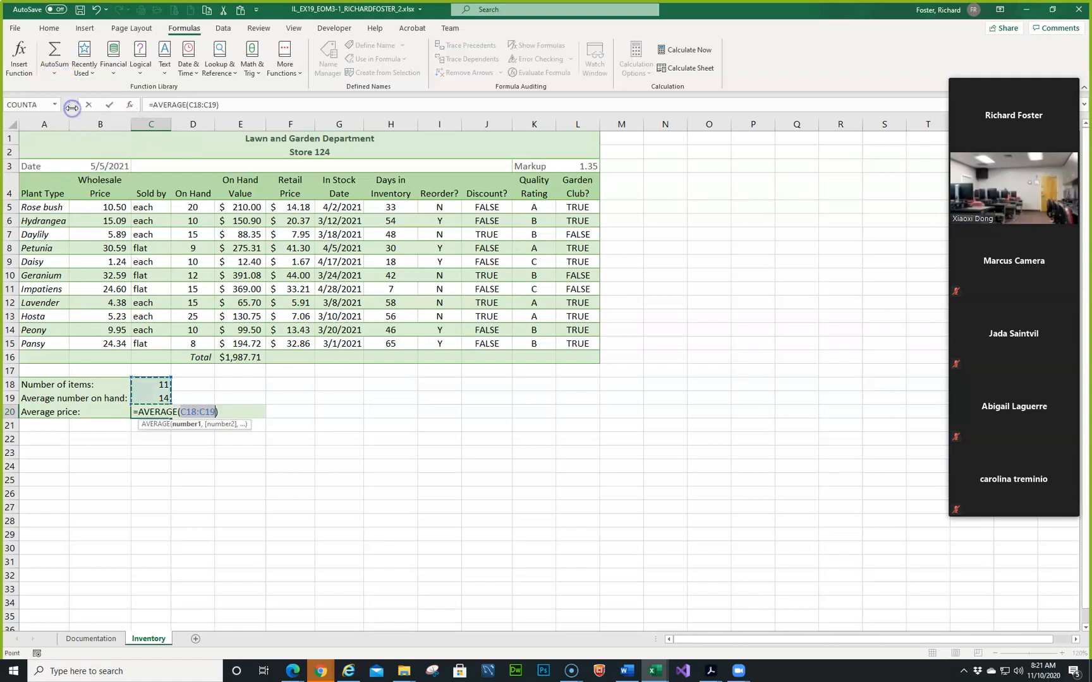
left_click_drag(287, 208, 304, 342)
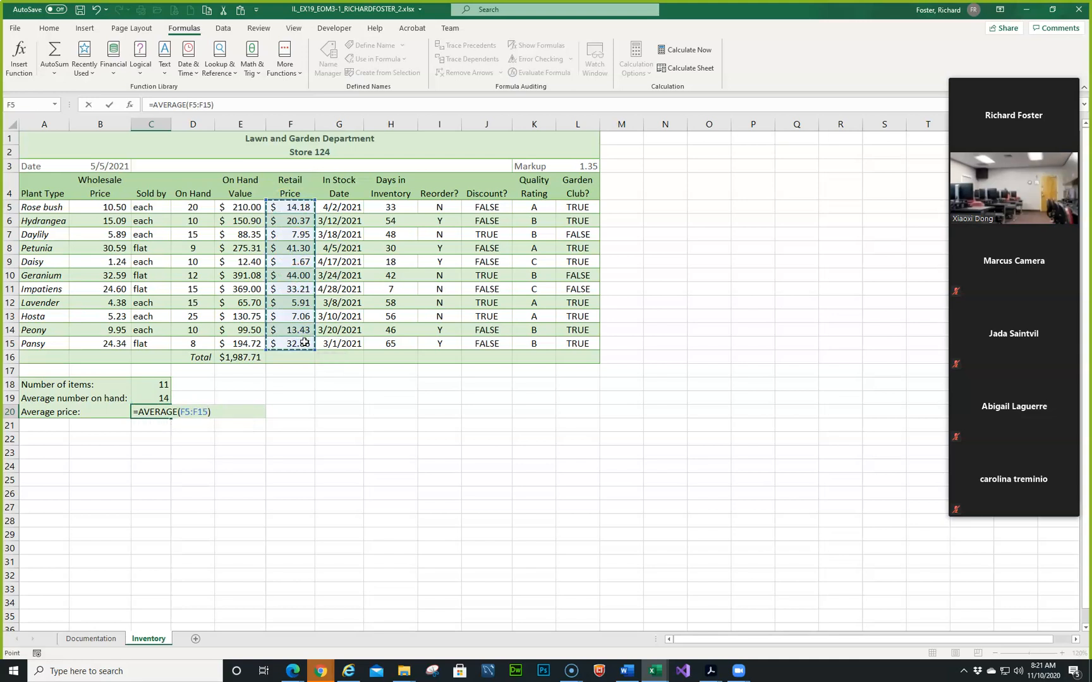
key("Return")
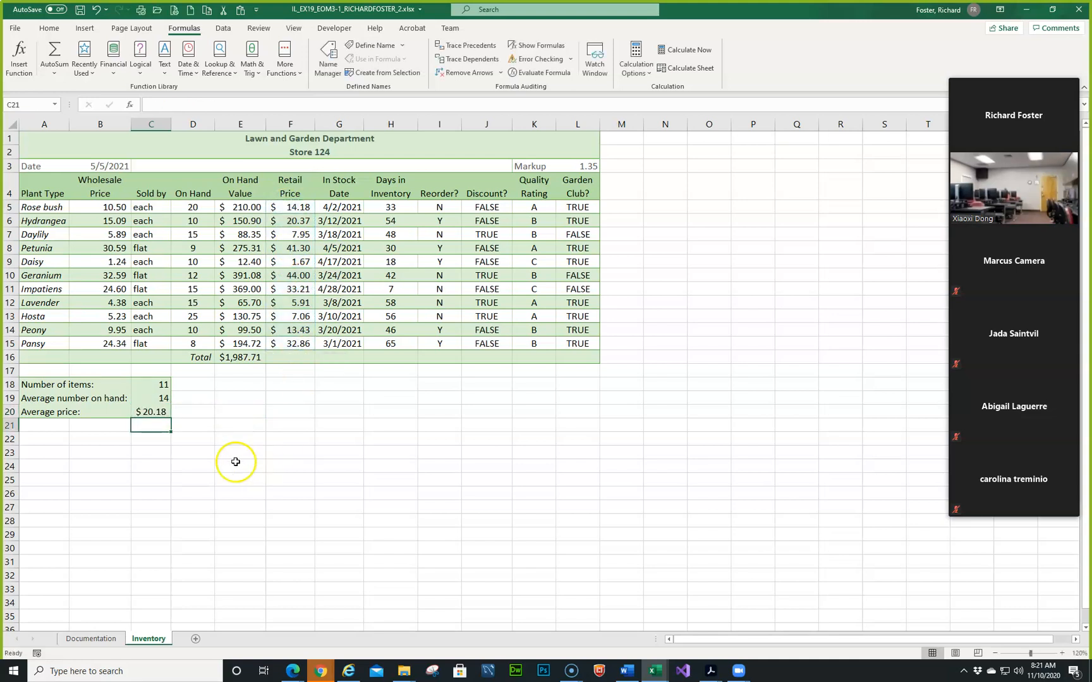
Nest the AVERAGE formula in cell C20 inside a ROUNDUP function that rounds up to 1 decimal place
left_click(163, 412)
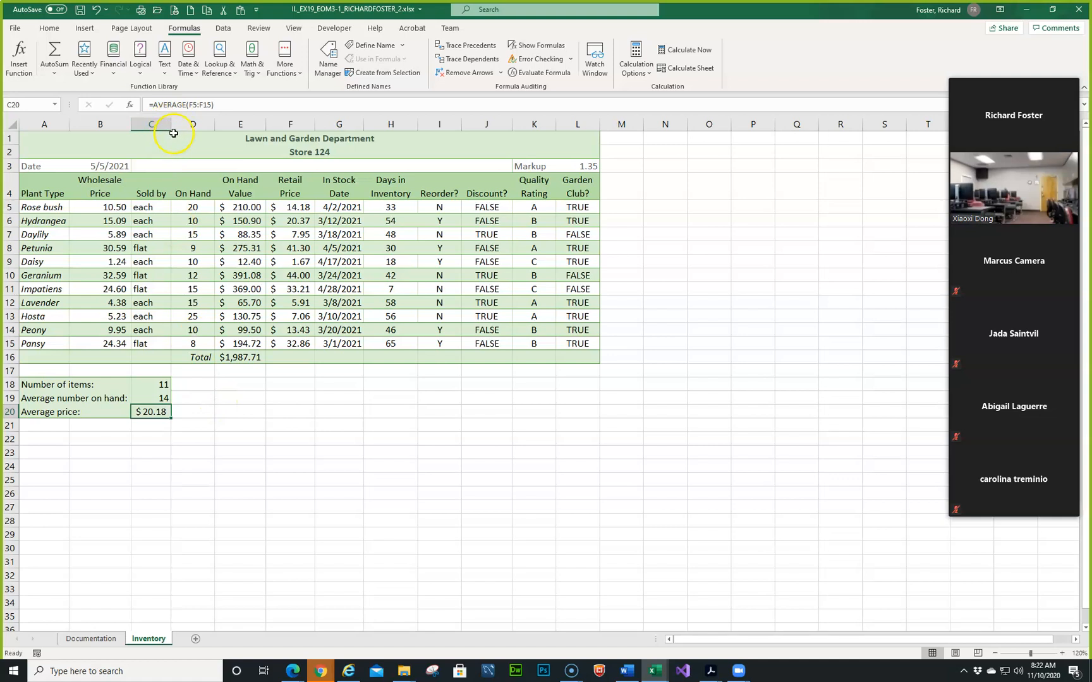
left_click(155, 104)
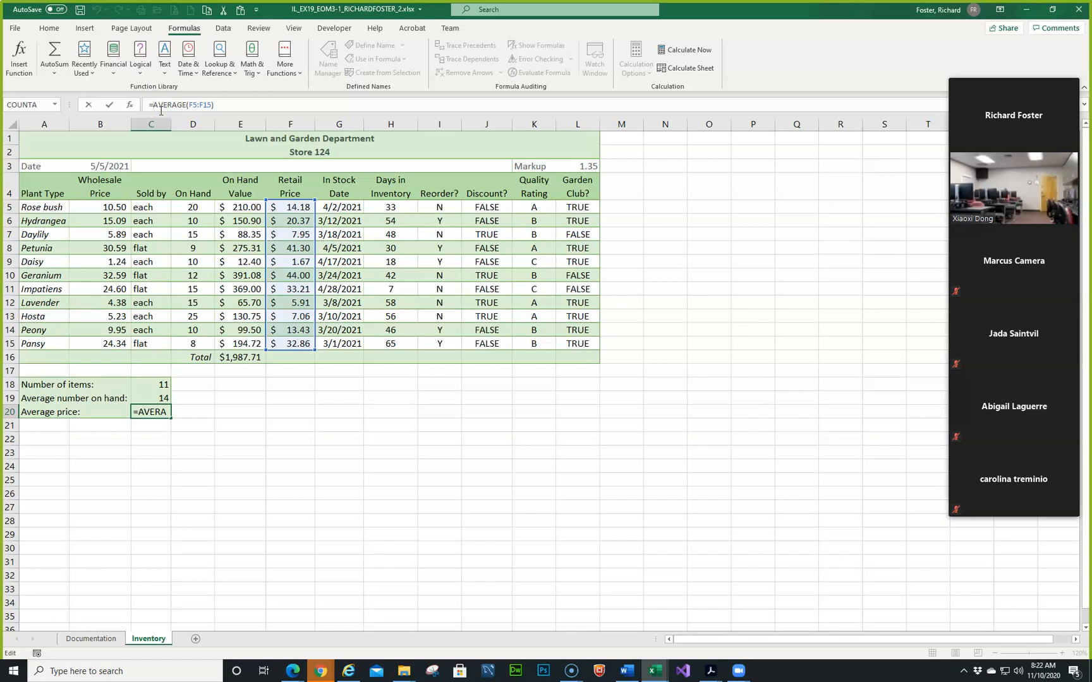
type("rou")
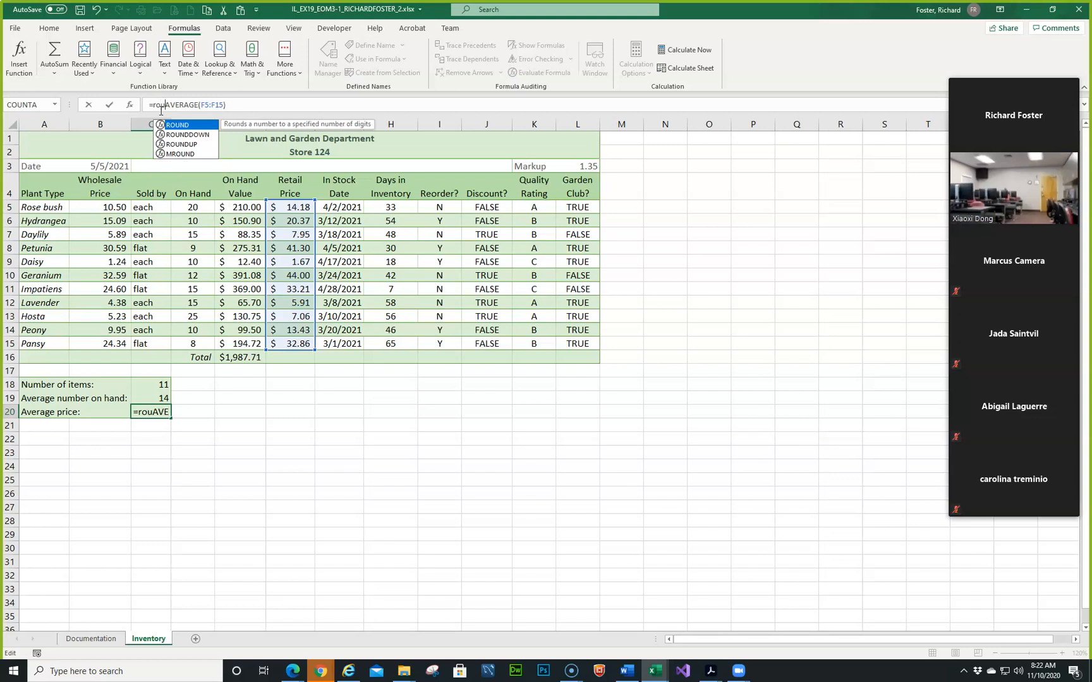
key("Down")
key("Down")
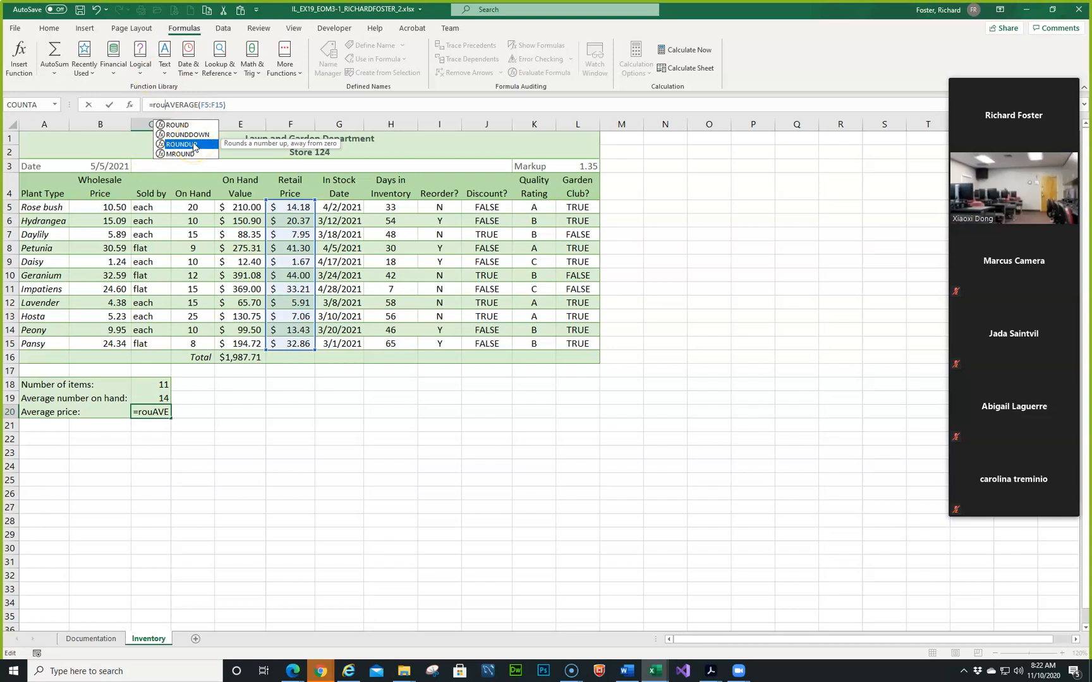
double_click(194, 144)
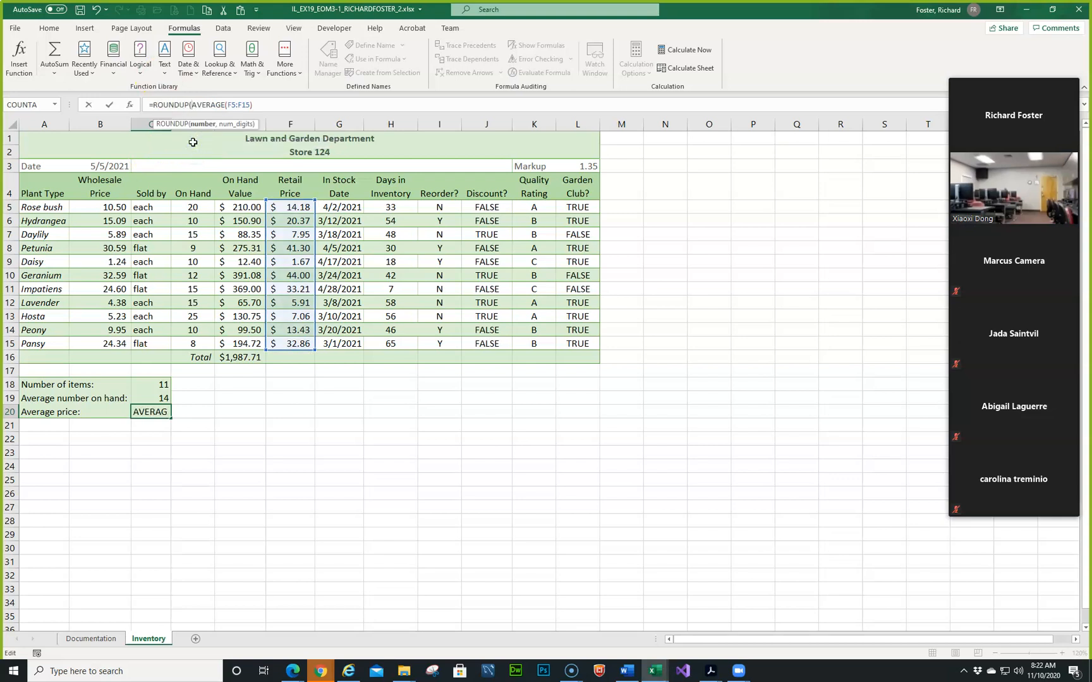
left_click(189, 103)
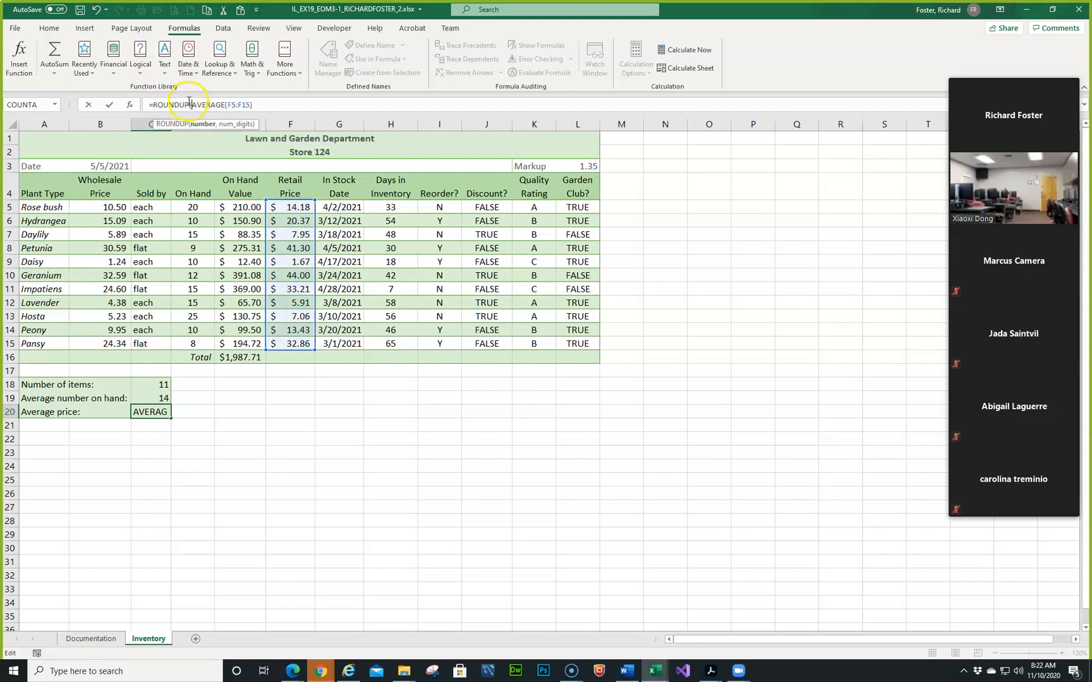
left_click(265, 105)
type(",1")
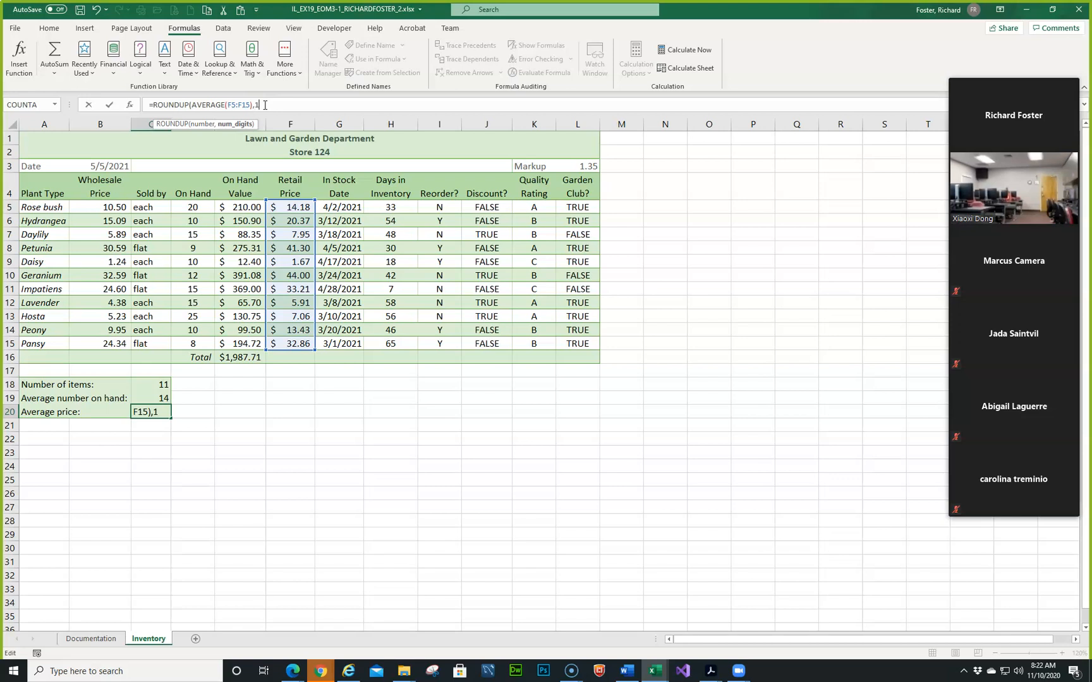
type(")")
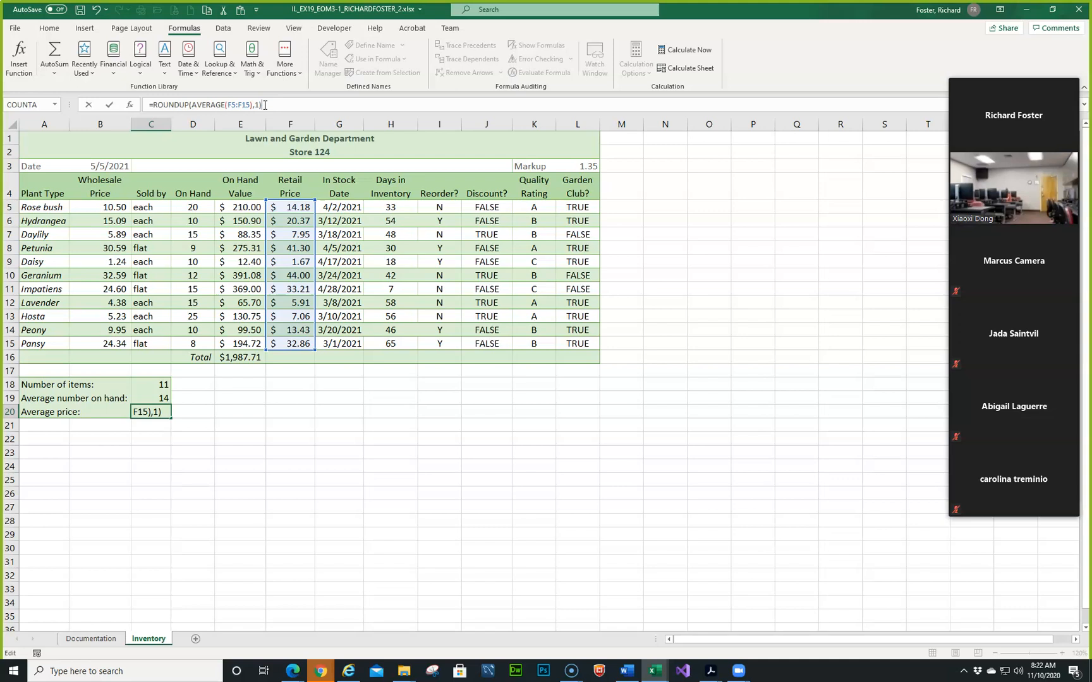
key("Return")
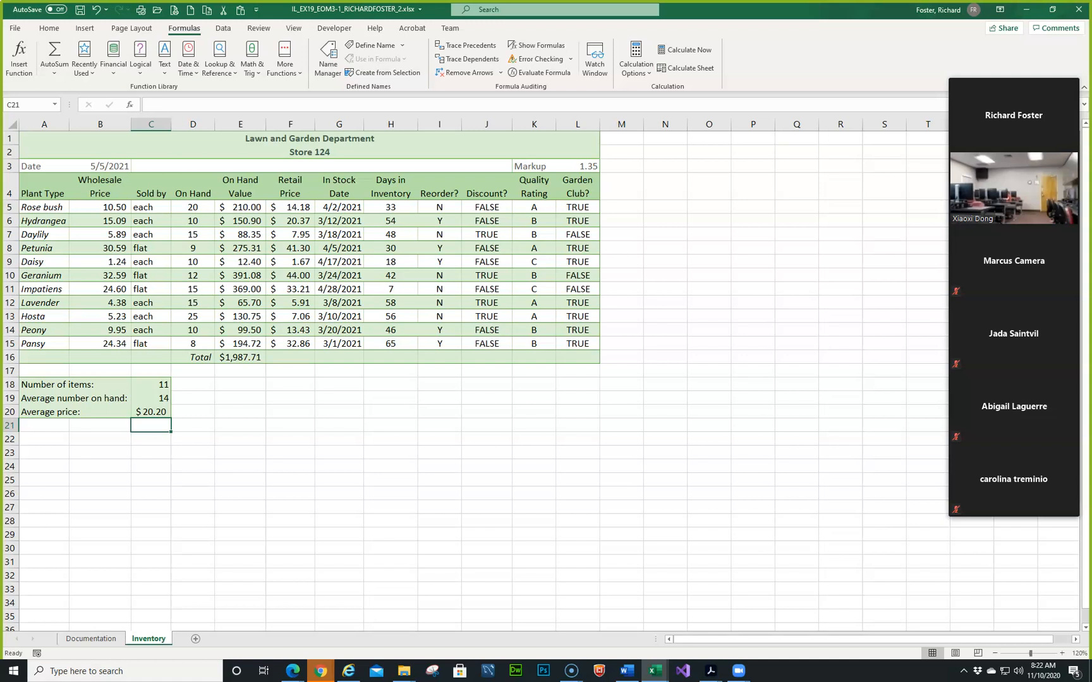
Bring the Word instructions beside the worksheet and compare the Inventory sheet with Final Figure 1
left_click_drag(1, 71, 899, 68)
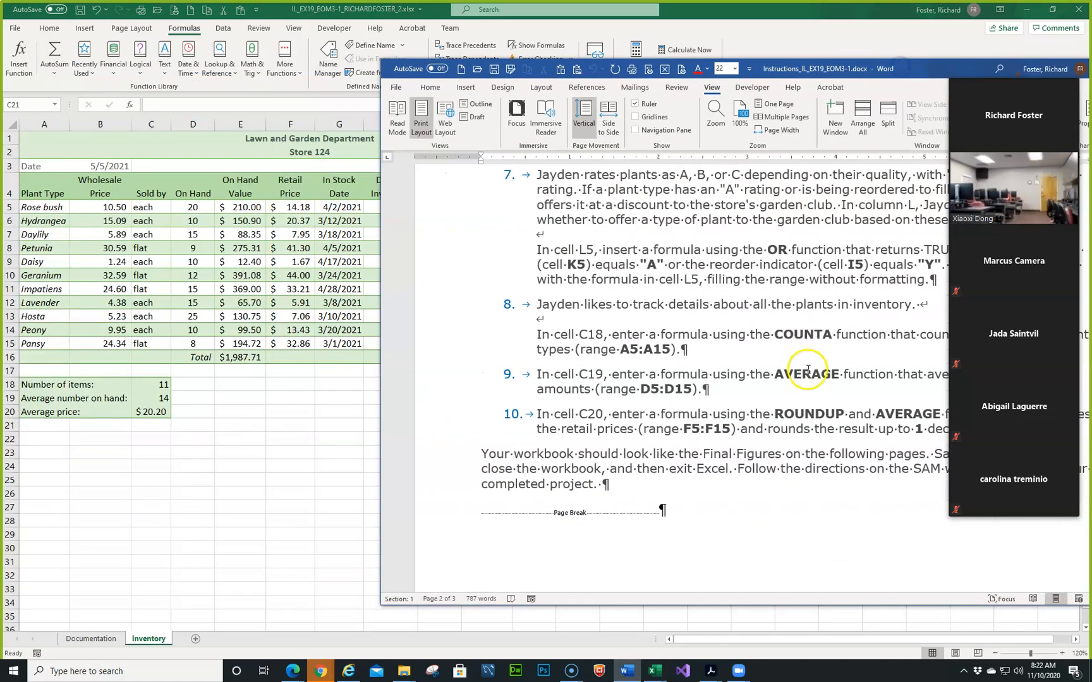
scroll(807, 369, "down", 2)
scroll(808, 370, "down", 5)
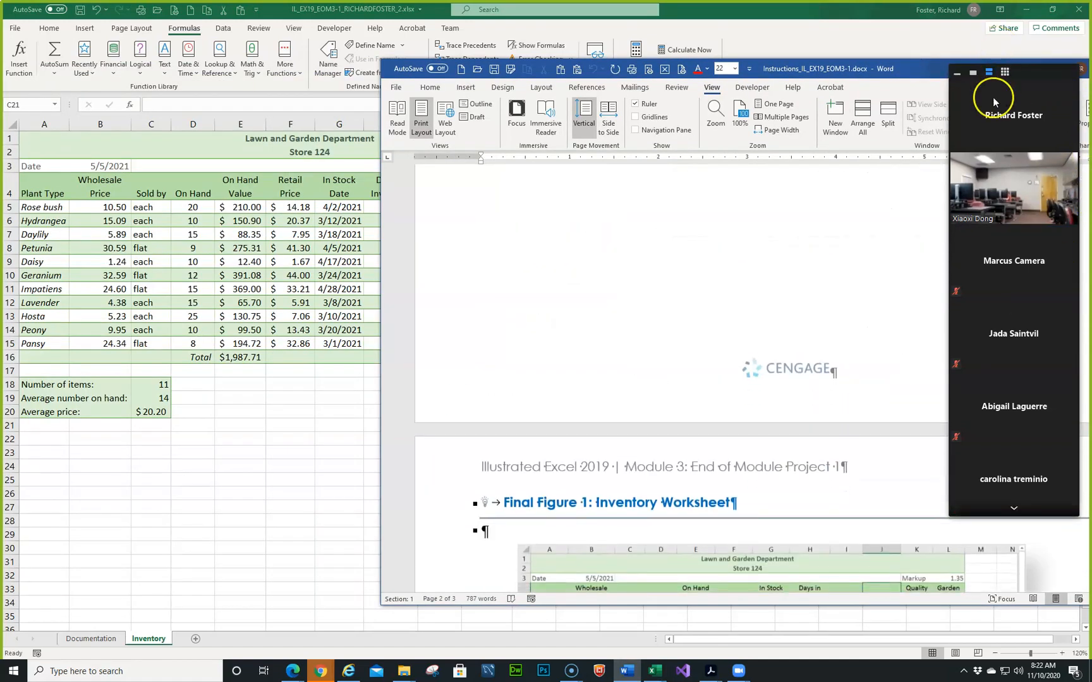
left_click_drag(973, 104, 715, 201)
scroll(570, 361, "down", 4)
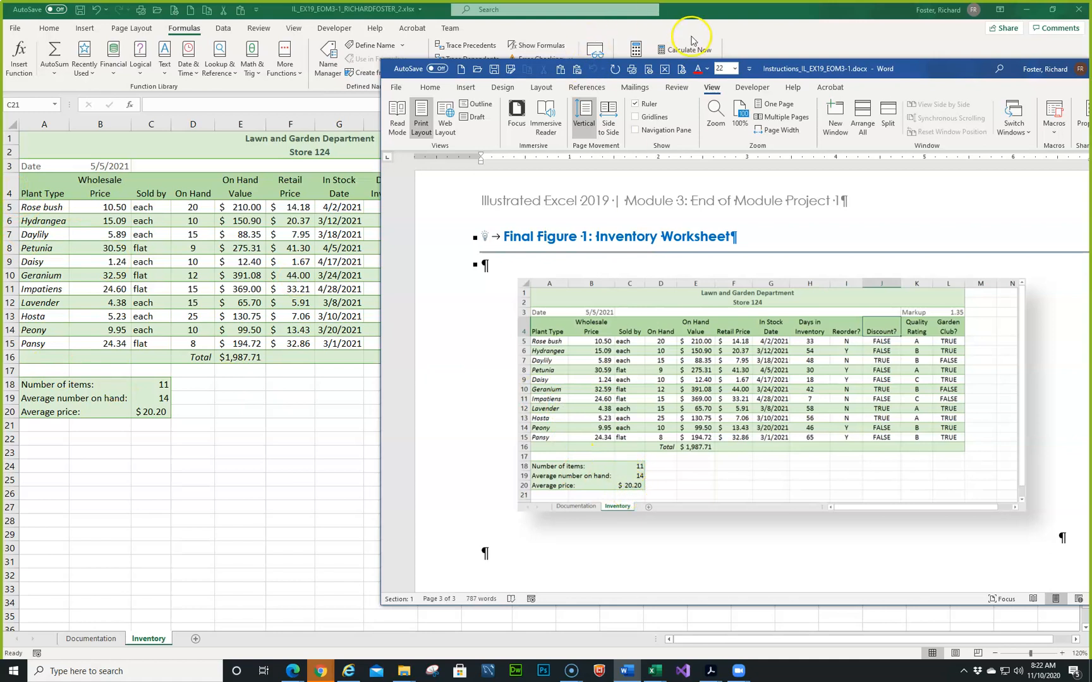
left_click_drag(911, 72, 1090, 69)
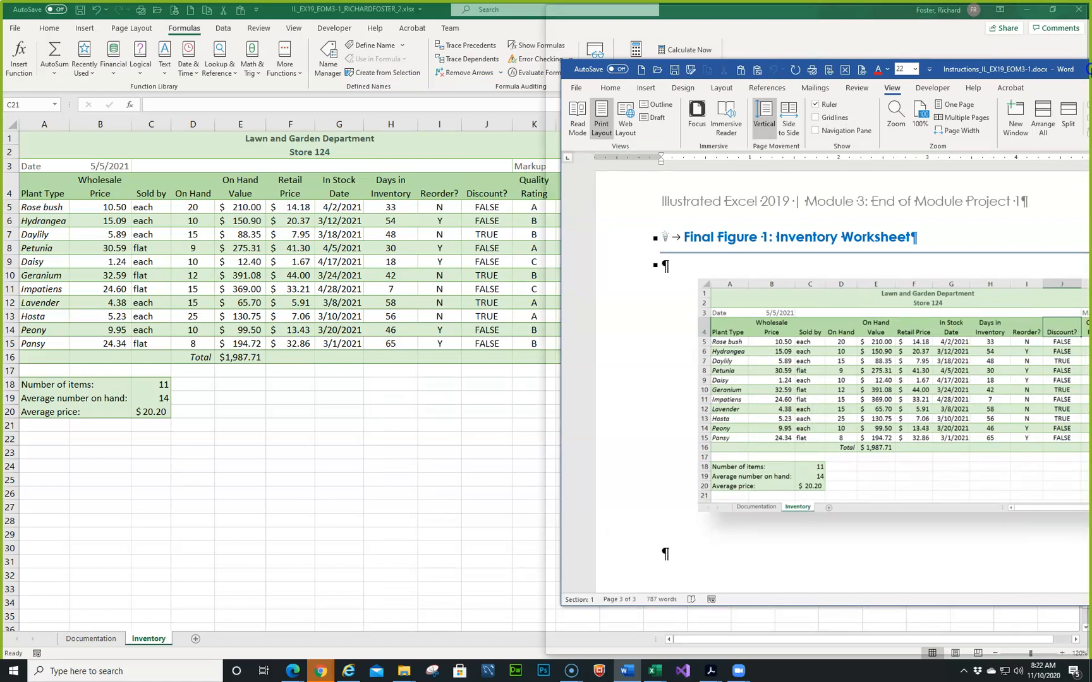
left_click_drag(1089, 69, 1035, 77)
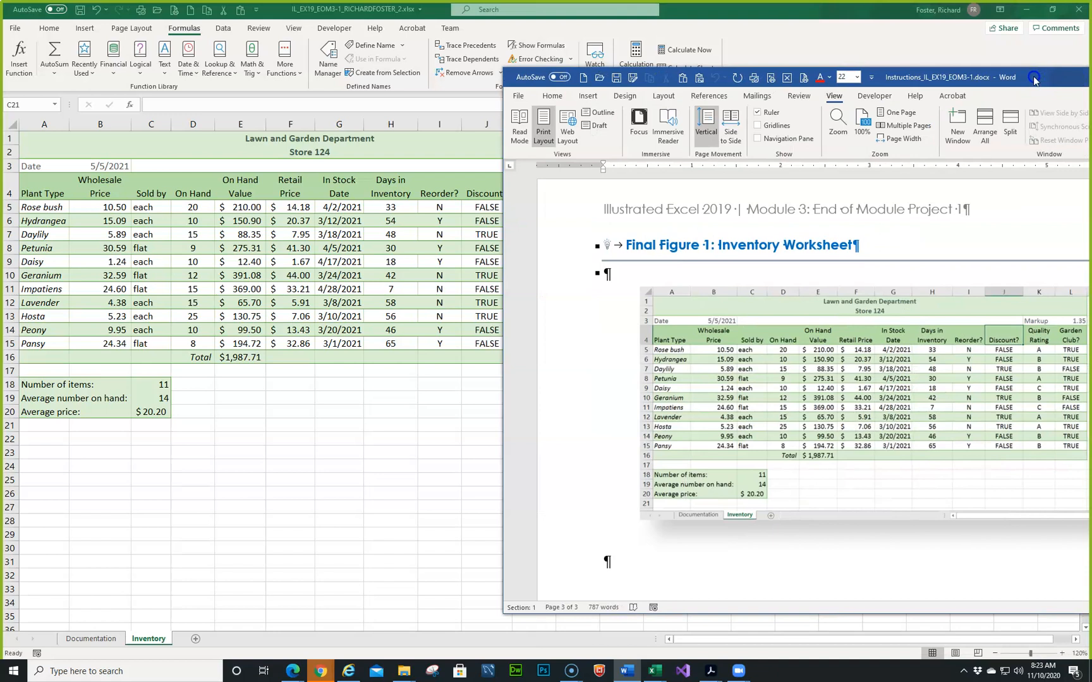
Move the Word instructions off the worksheet and save the inventory workbook
left_click_drag(1034, 78, 0, 196)
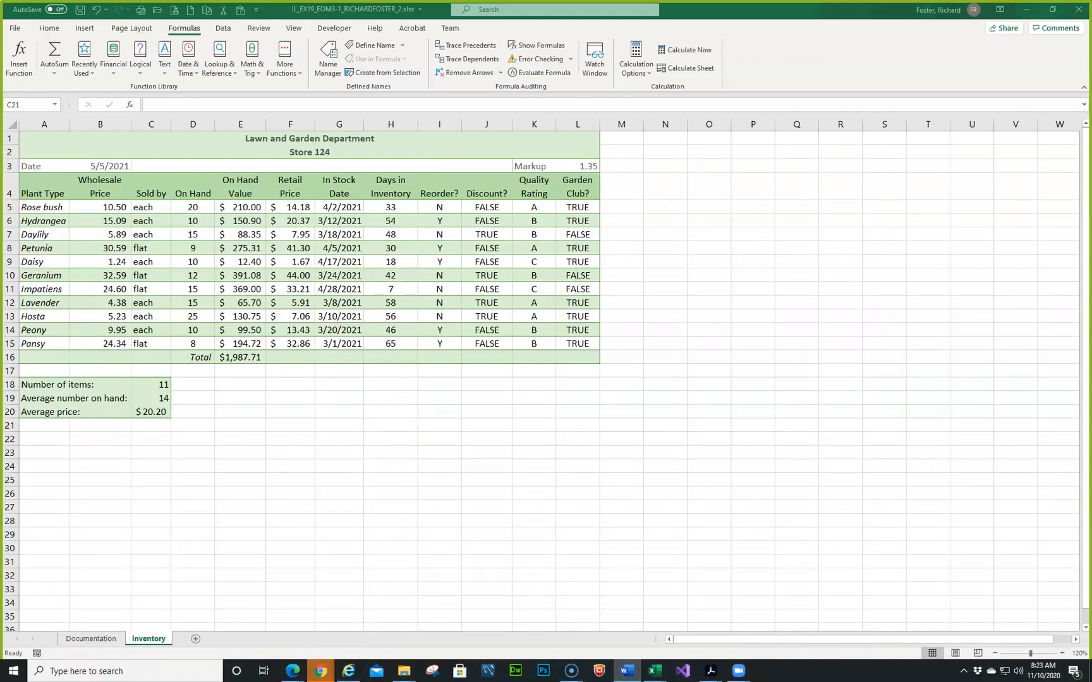
left_click(80, 11)
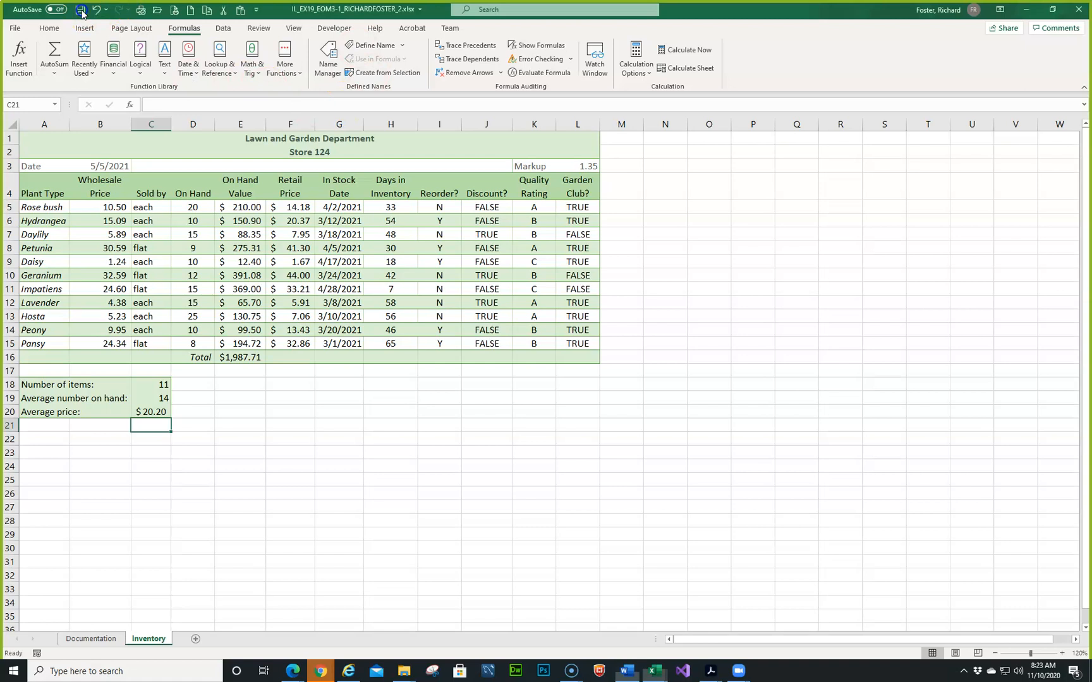